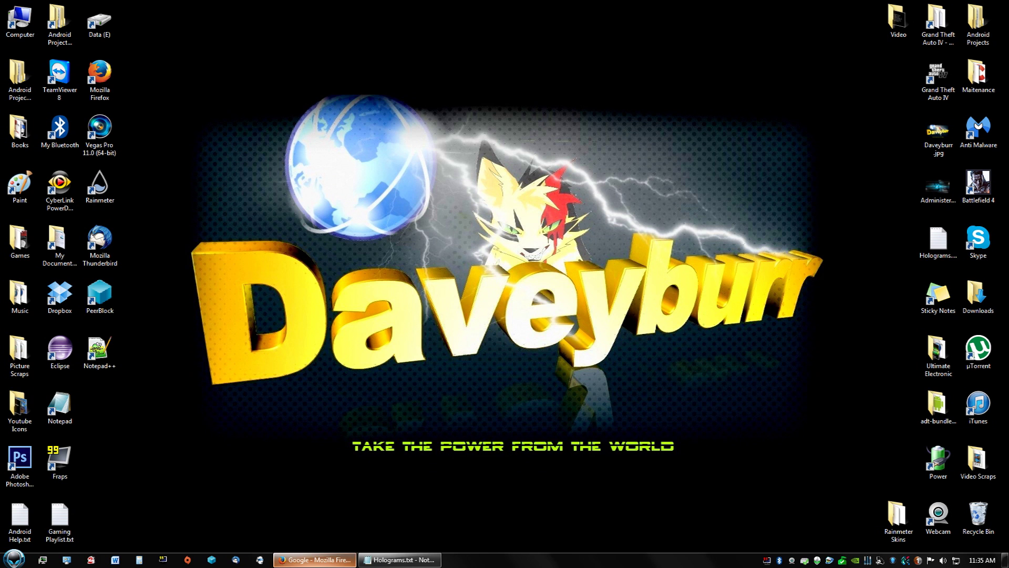
# Open Holograms.txt and copy its RocketDock download URL to the clipboard.
pyautogui.click(397, 558)
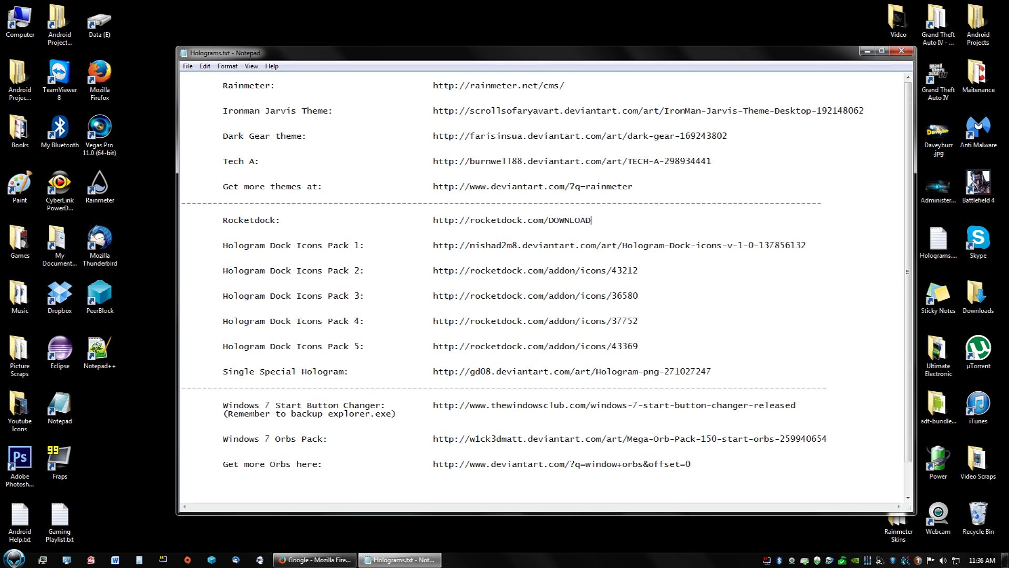
pyautogui.moveTo(592, 221); pyautogui.dragTo(433, 221)
pyautogui.rightClick(448, 223)
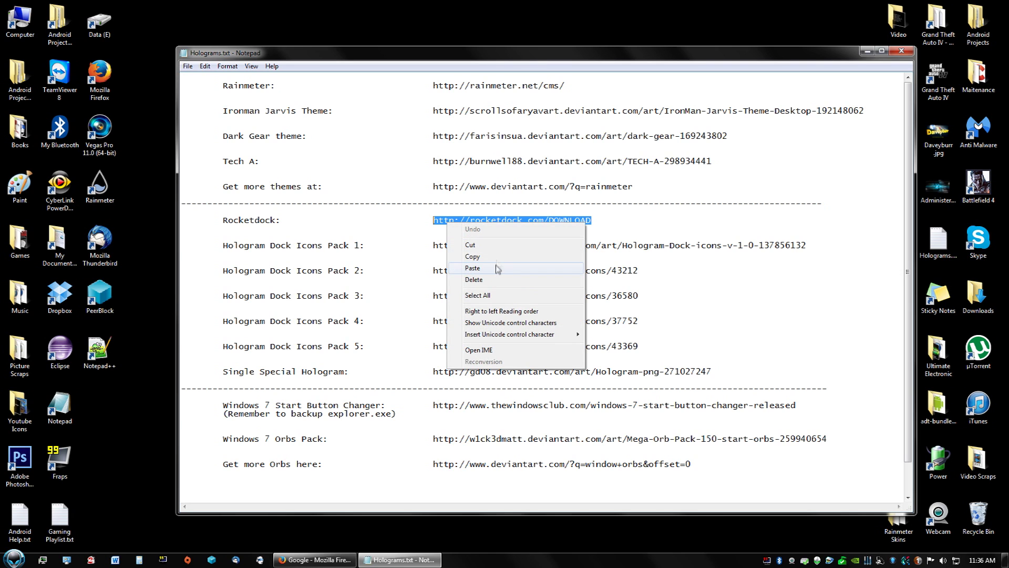
pyautogui.click(482, 256)
pyautogui.press('Up')
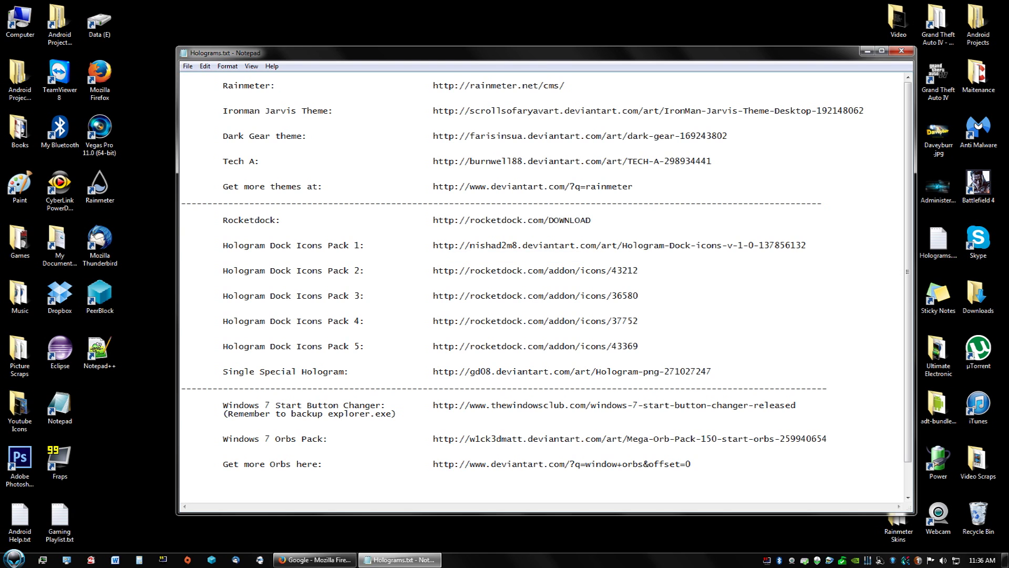
# Load the copied RocketDock download page in Firefox.
pyautogui.click(398, 560)
pyautogui.click(315, 561)
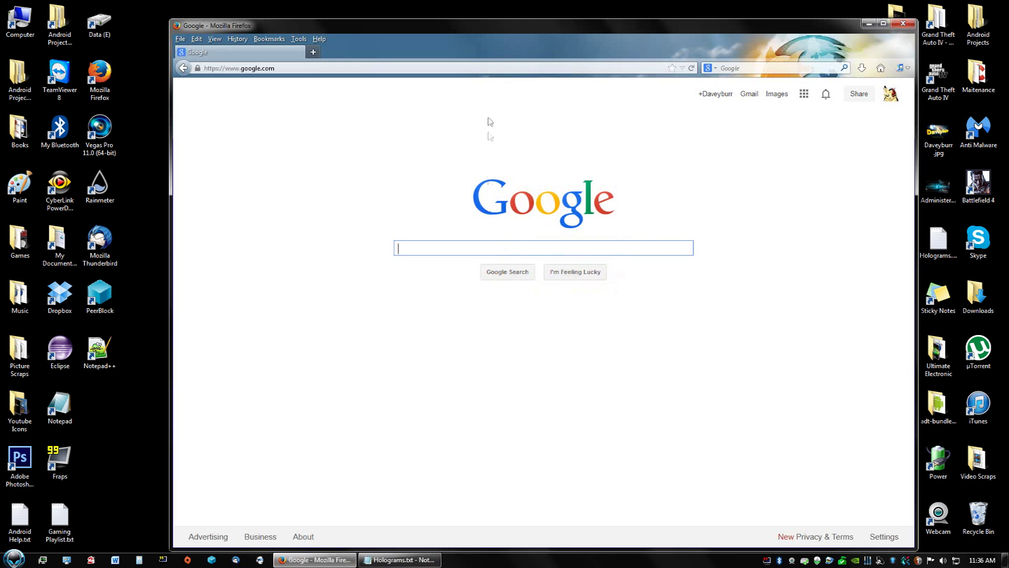
pyautogui.click(470, 67)
pyautogui.hotkey('ctrl', 'v')
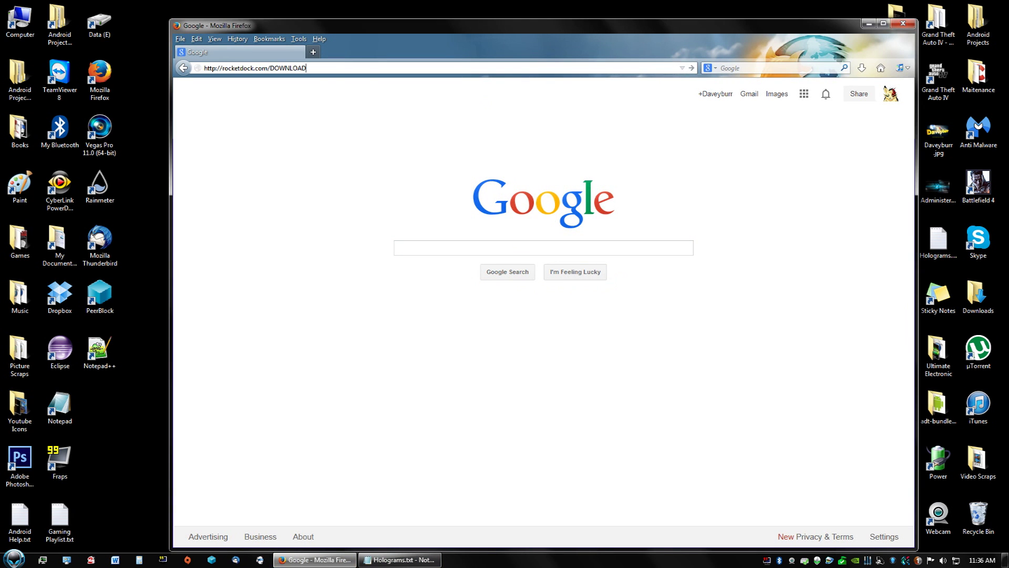
pyautogui.press('Return')
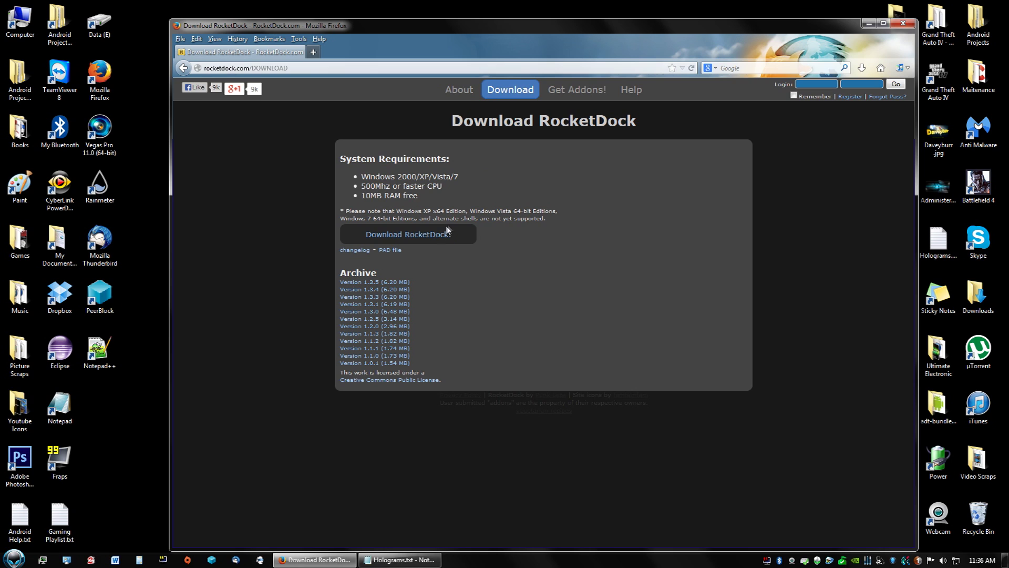
# Save the RocketDock installer, then run it from the downloads list despite the security warning.
pyautogui.click(437, 239)
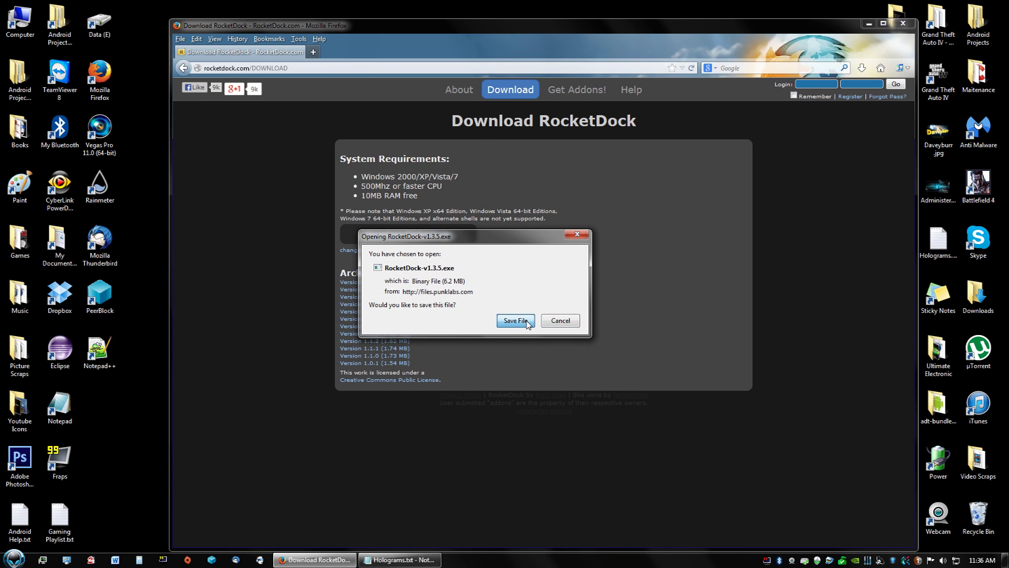
pyautogui.press('Return')
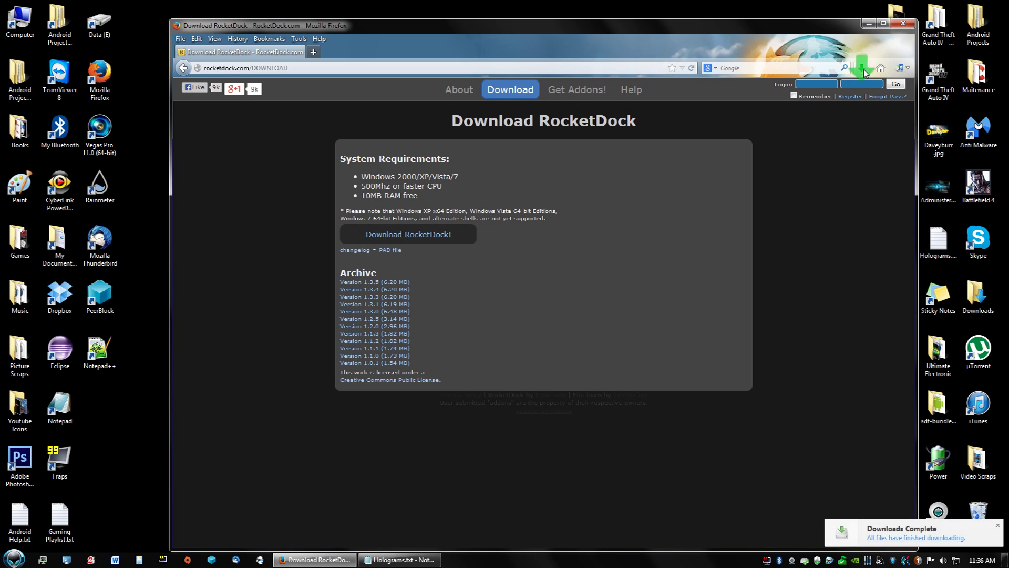
pyautogui.click(863, 69)
pyautogui.click(784, 121)
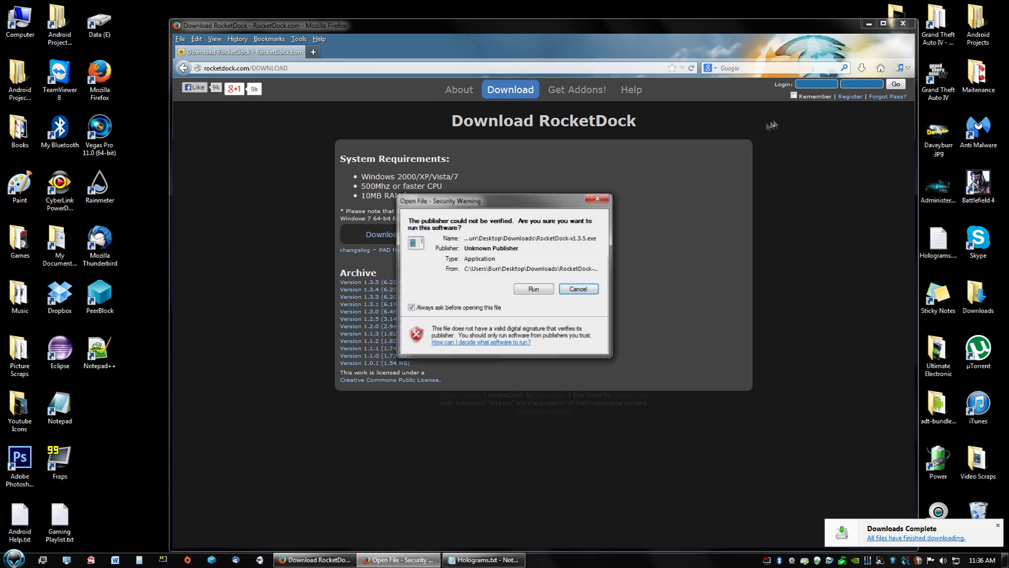
pyautogui.click(544, 292)
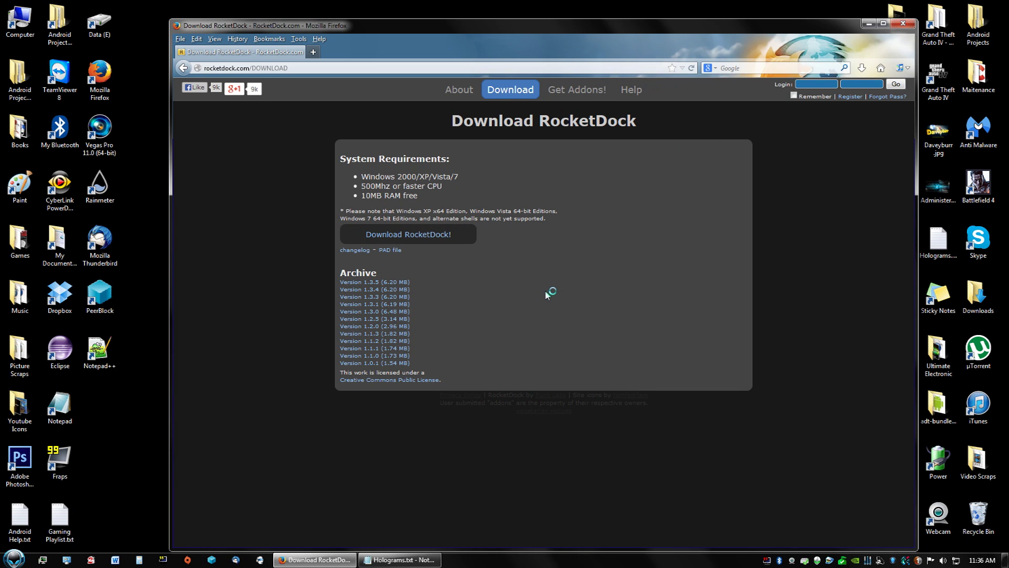
# Keep English as the language, accept the license and keep the default install folder.
pyautogui.click(513, 305)
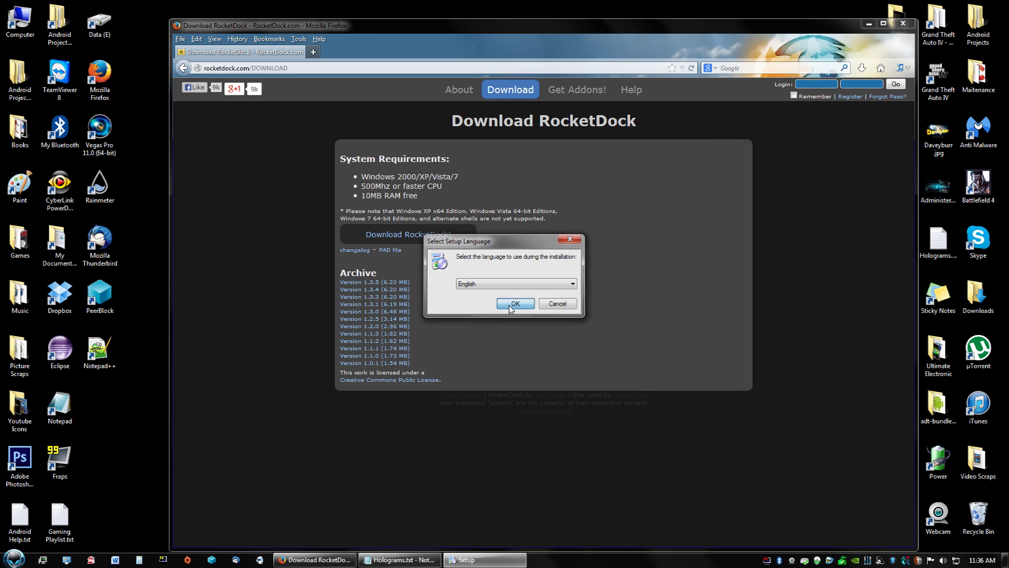
pyautogui.click(564, 367)
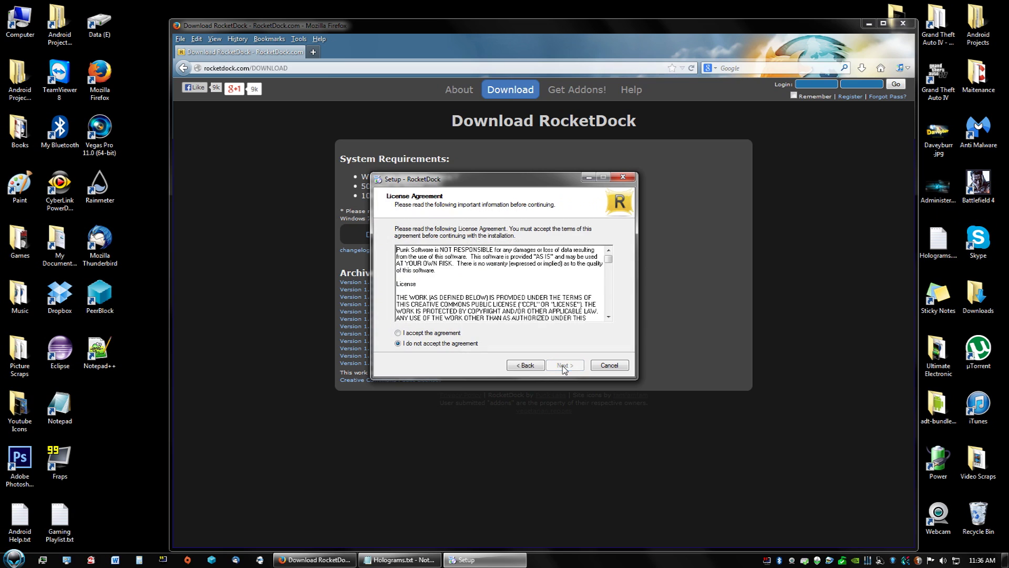
pyautogui.click(454, 333)
pyautogui.click(564, 366)
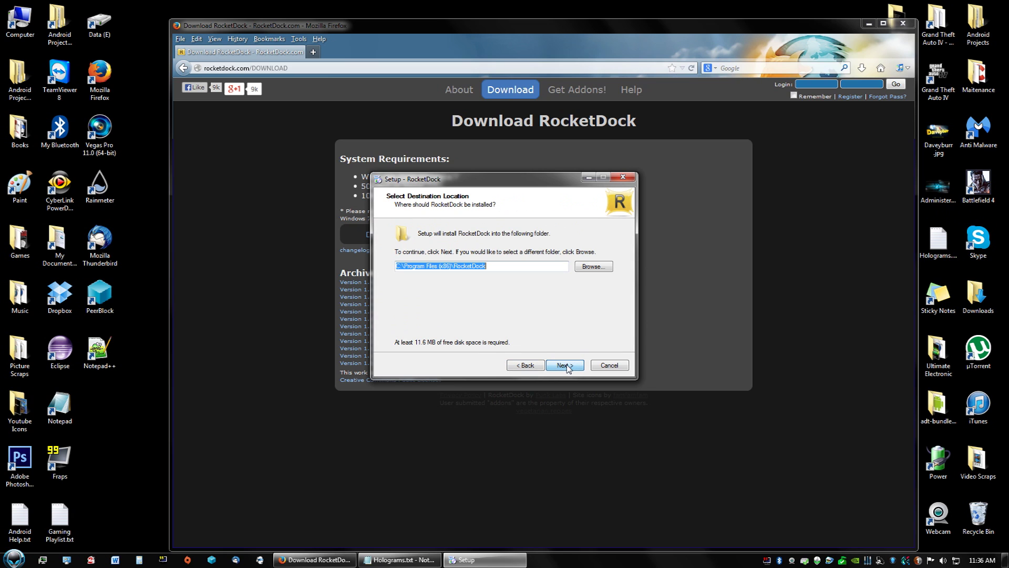
pyautogui.click(568, 367)
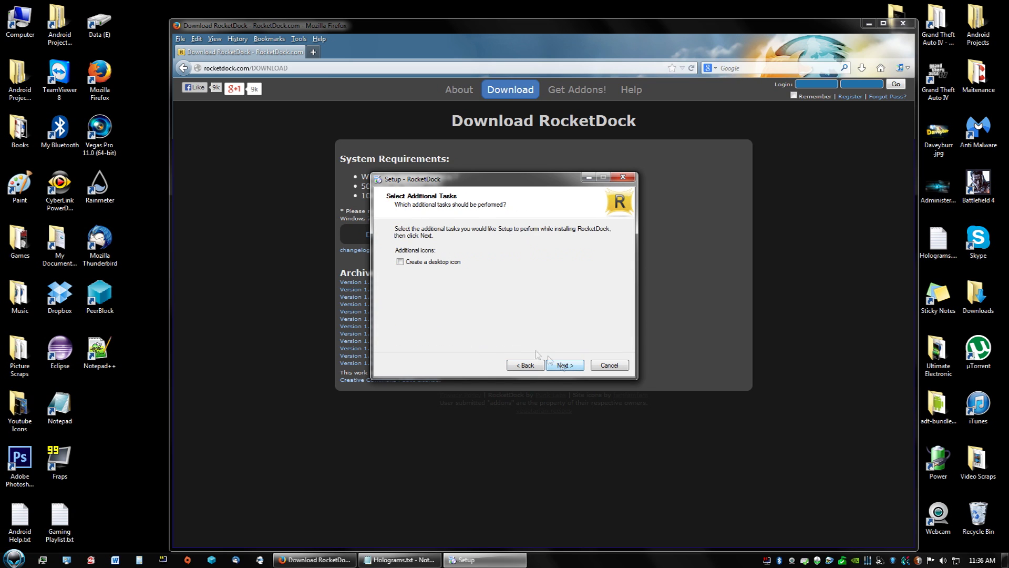
# Add a desktop shortcut, install RocketDock and close the finished wizard.
pyautogui.click(438, 265)
pyautogui.click(568, 367)
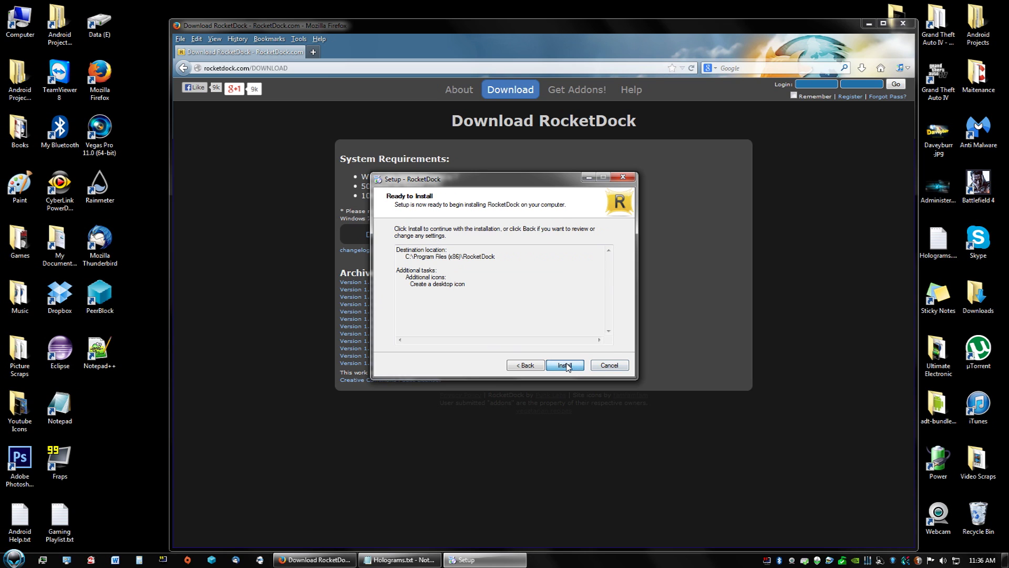
pyautogui.click(567, 366)
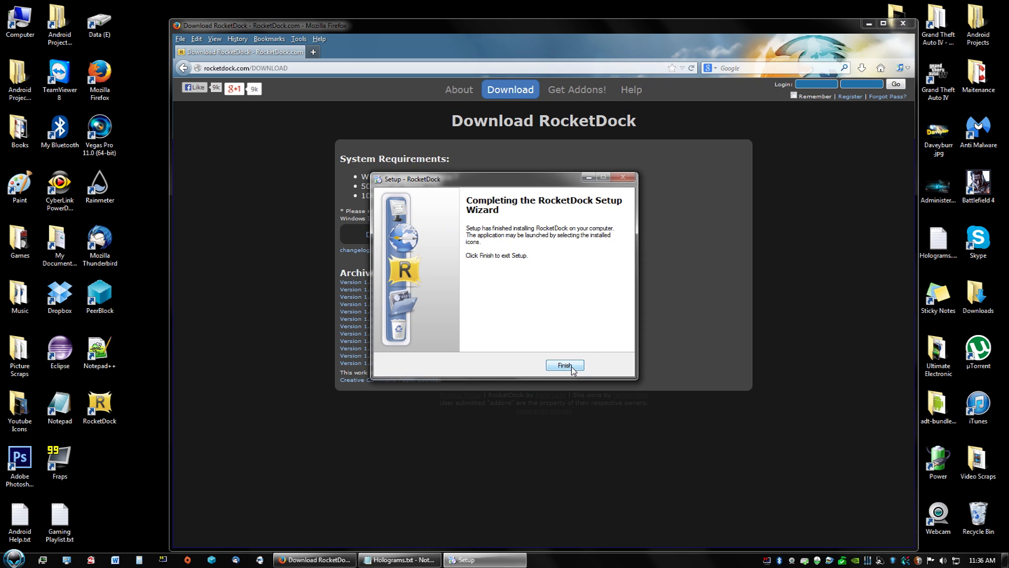
pyautogui.click(572, 370)
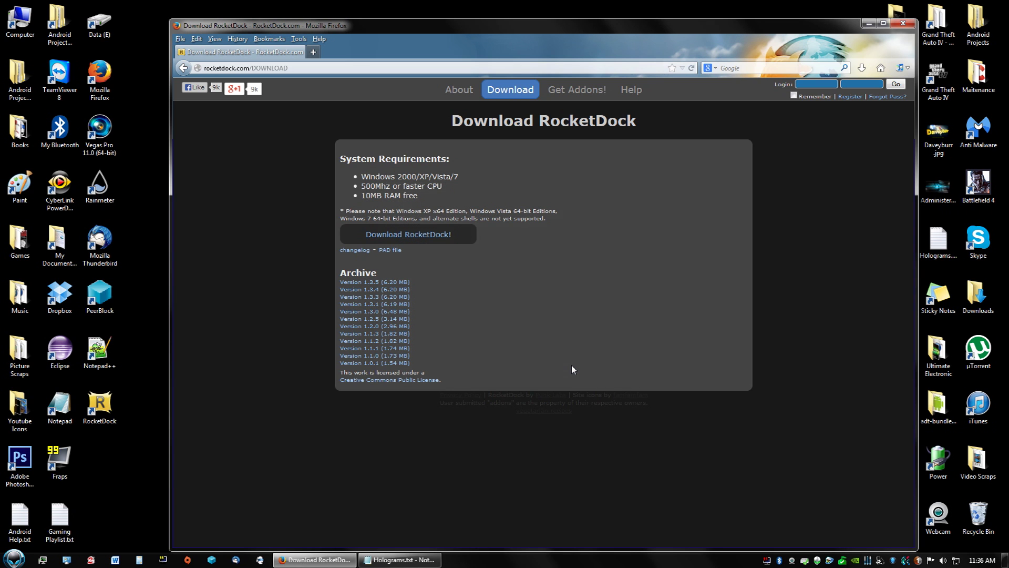
# Close Firefox, launch RocketDock, move the dock to the Bottom, and open a dock item's Icon Settings.
pyautogui.click(903, 23)
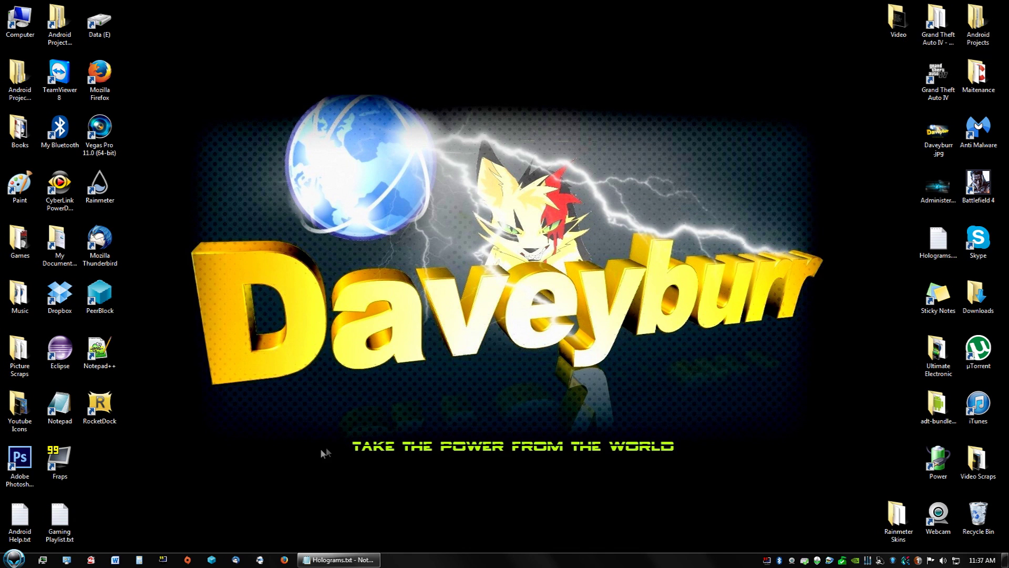
pyautogui.doubleClick(99, 406)
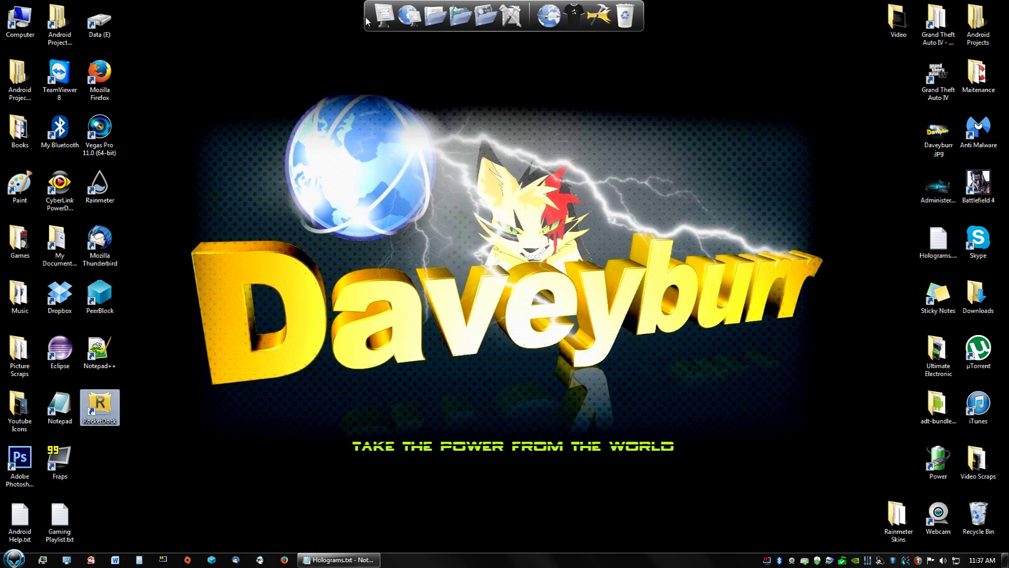
pyautogui.rightClick(394, 21)
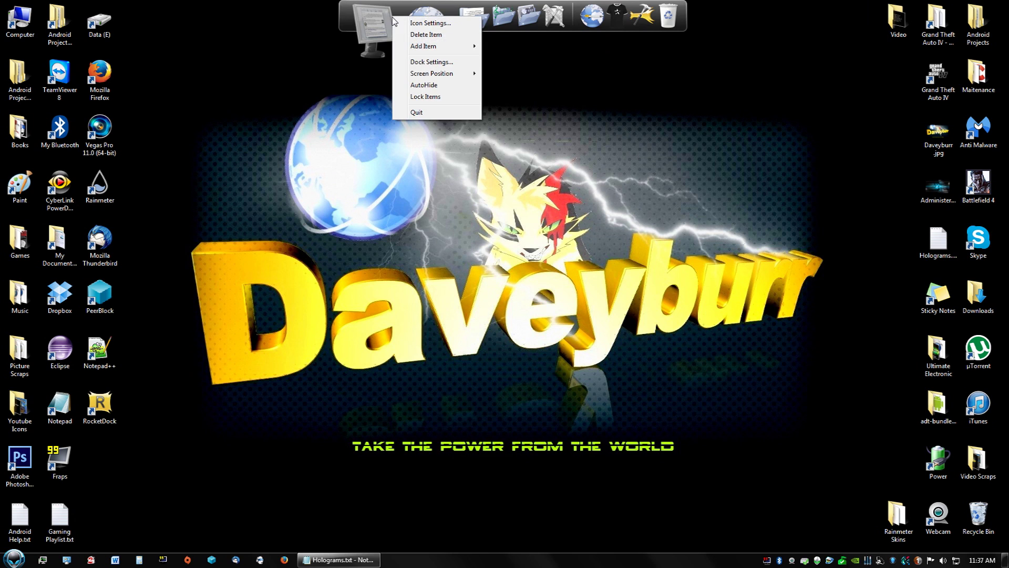
pyautogui.moveTo(432, 74)
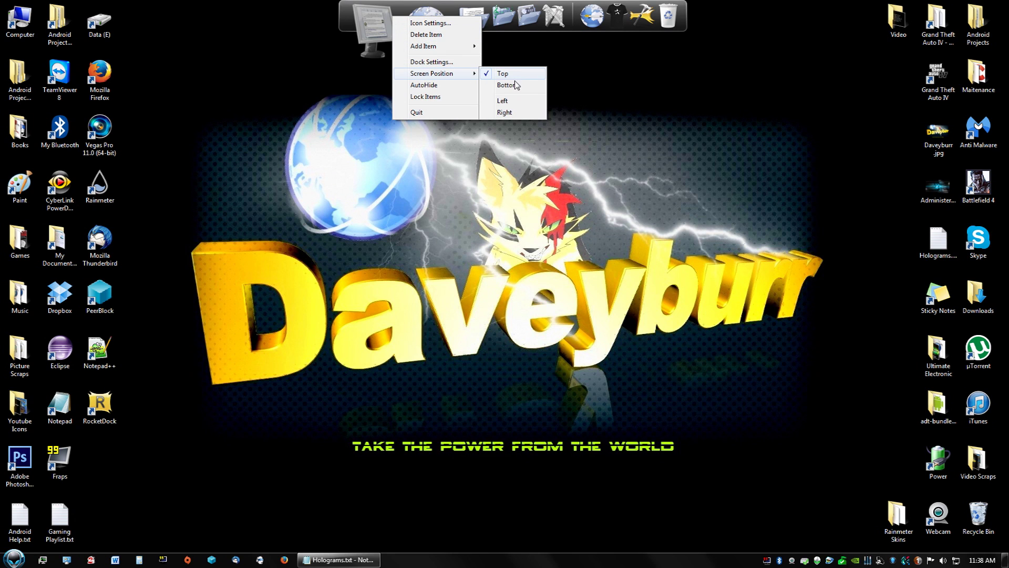
pyautogui.click(508, 85)
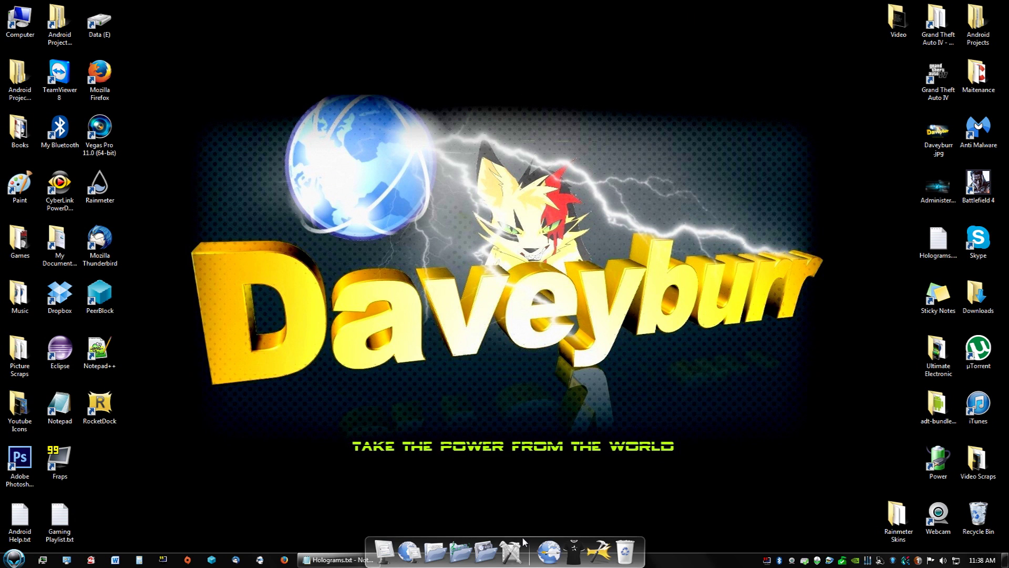
pyautogui.rightClick(515, 556)
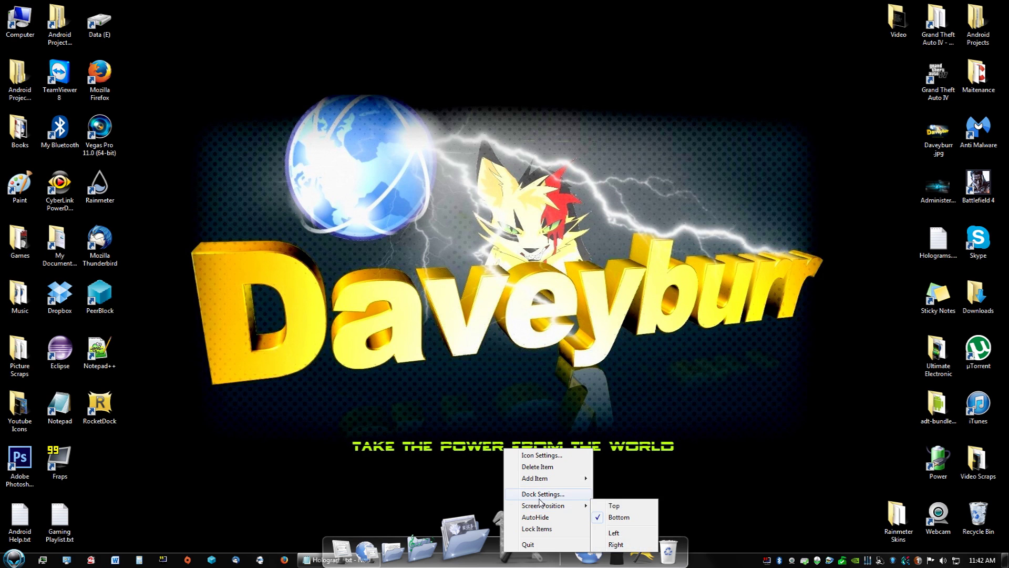
pyautogui.click(546, 457)
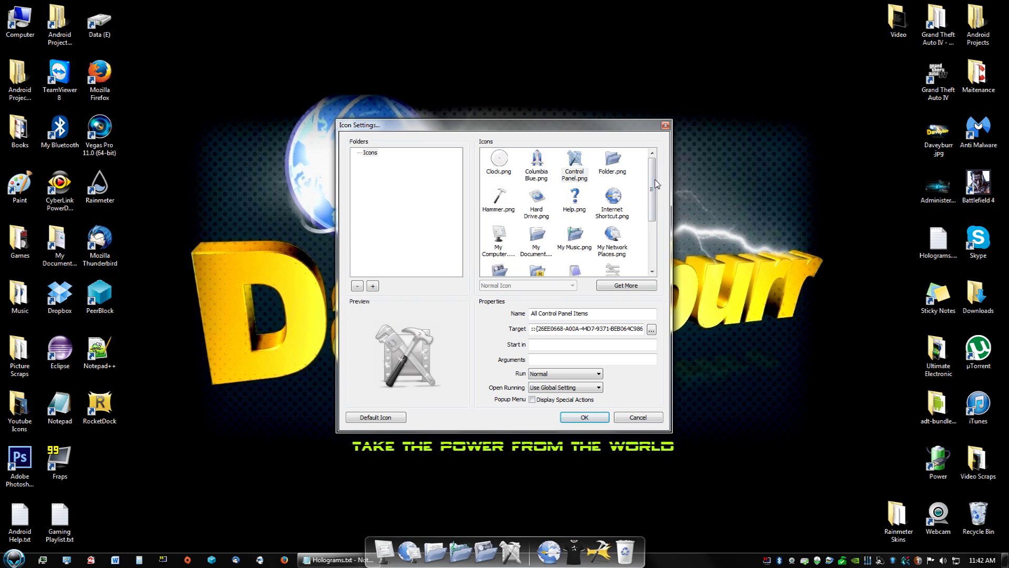
pyautogui.scroll(-3, 655, 184)
pyautogui.scroll(3, 660, 179)
pyautogui.scroll(-2, 623, 225)
pyautogui.scroll(2, 584, 227)
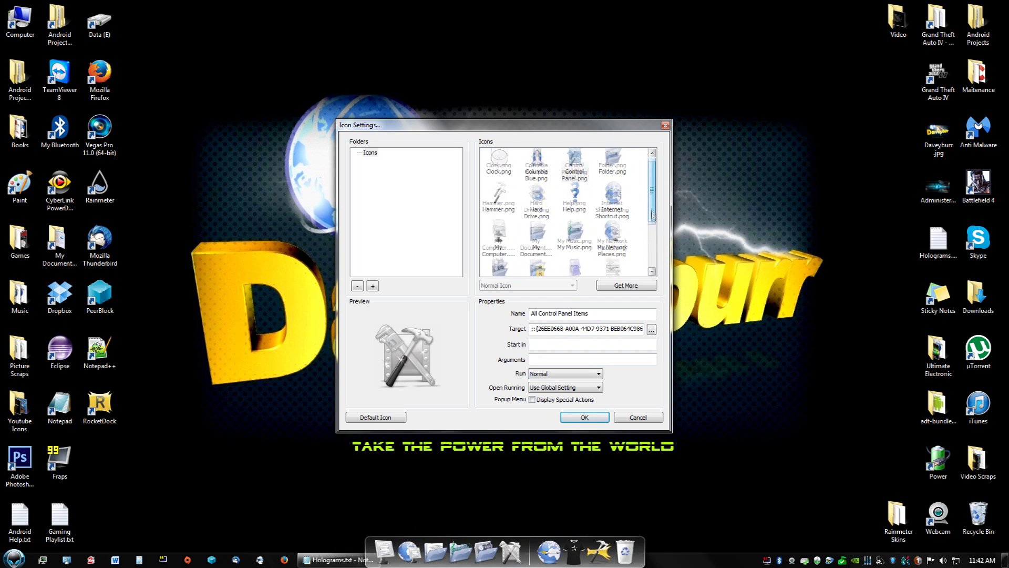
pyautogui.scroll(-1, 647, 230)
pyautogui.scroll(-1, 645, 236)
pyautogui.scroll(2, 641, 253)
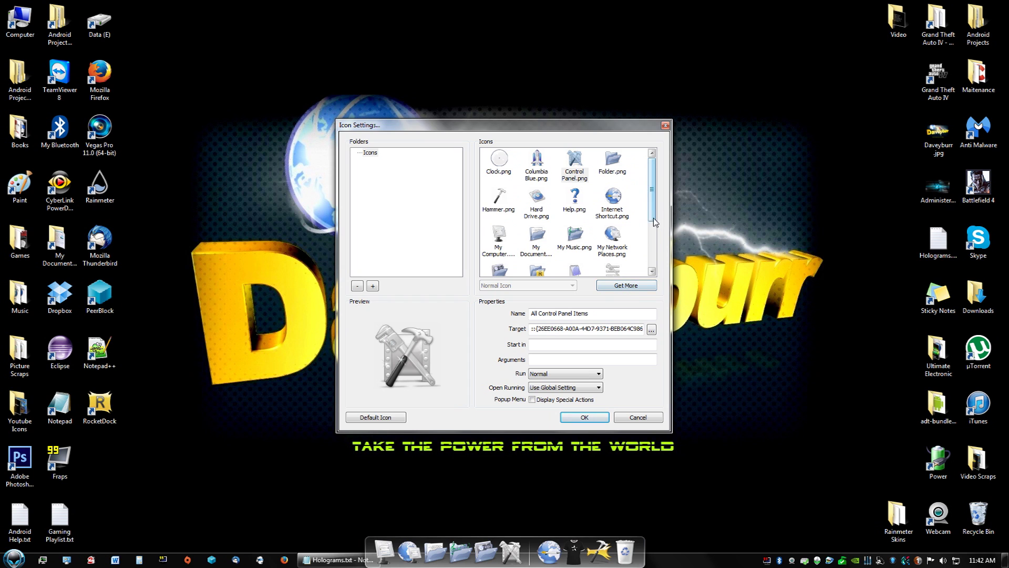
# Cancel the Control Panel item's Icon Settings dialog without making changes.
pyautogui.click(638, 417)
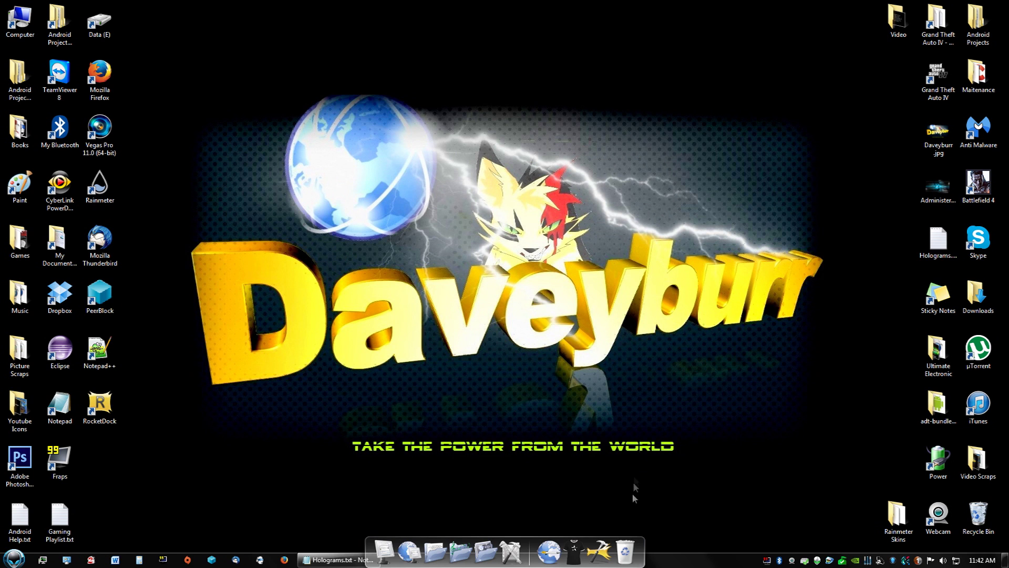
# Increase the dock's Edge Offset in Dock Settings to lift it above the screen bottom.
pyautogui.click(595, 536)
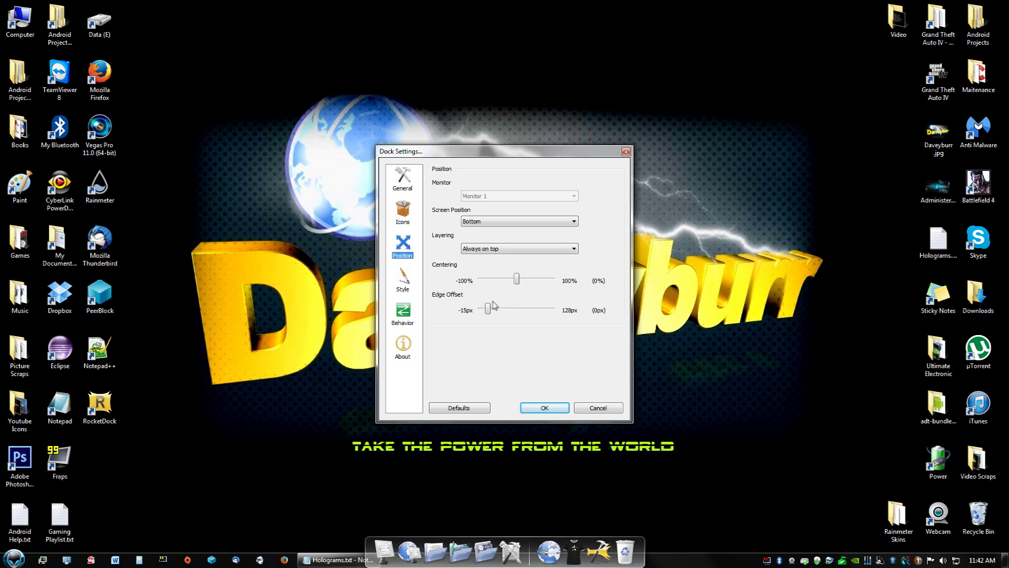
pyautogui.moveTo(489, 309); pyautogui.dragTo(535, 312)
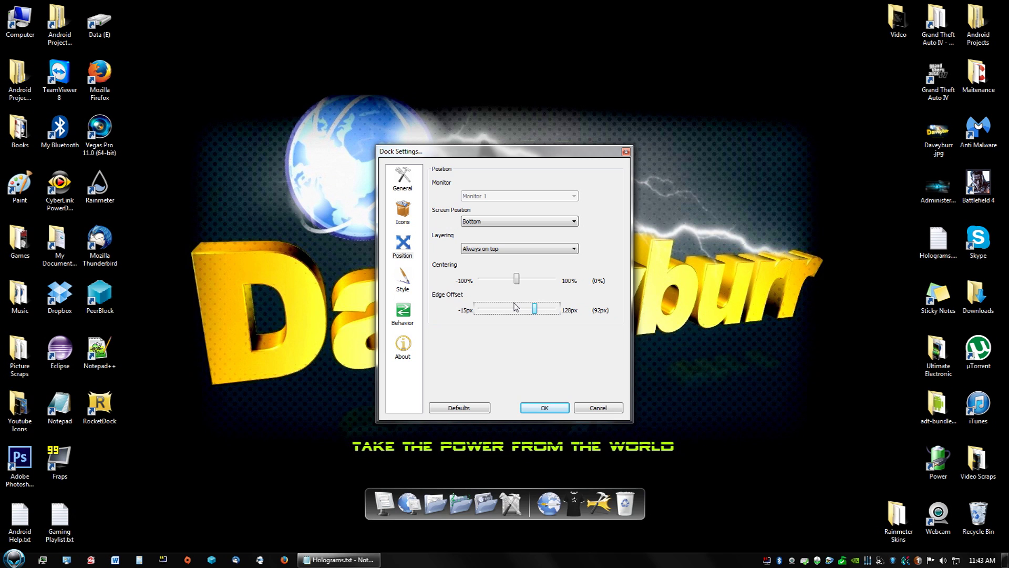
pyautogui.click(554, 408)
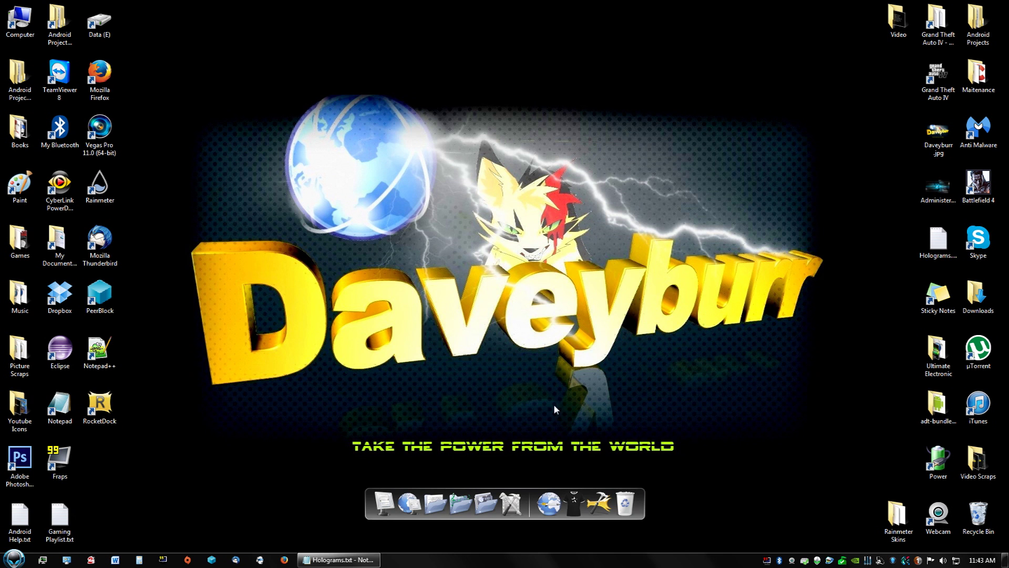
pyautogui.click(339, 559)
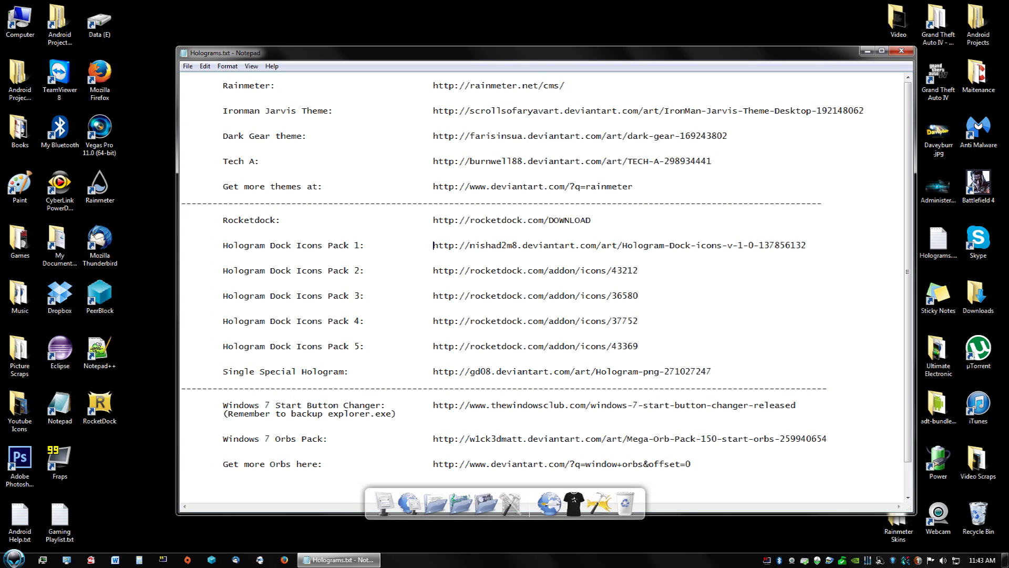
# Copy the Hologram Dock Icons Pack 1 link from the notes and load it in Firefox.
pyautogui.moveTo(433, 246)
pyautogui.mouseDown()
pyautogui.moveTo(787, 245)
pyautogui.moveTo(435, 246)
pyautogui.mouseUp()
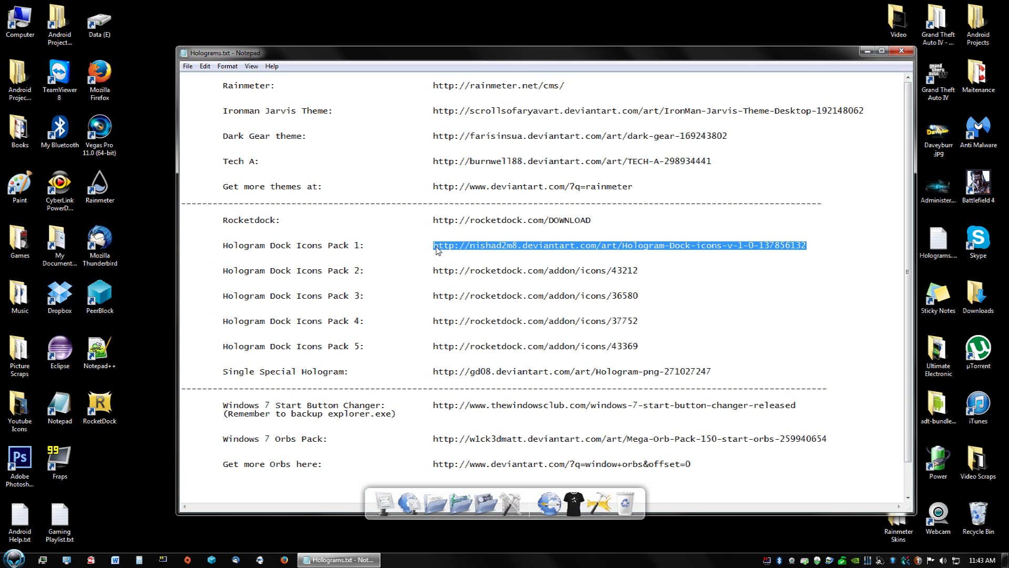
pyautogui.rightClick(438, 247)
pyautogui.click(474, 280)
pyautogui.click(308, 559)
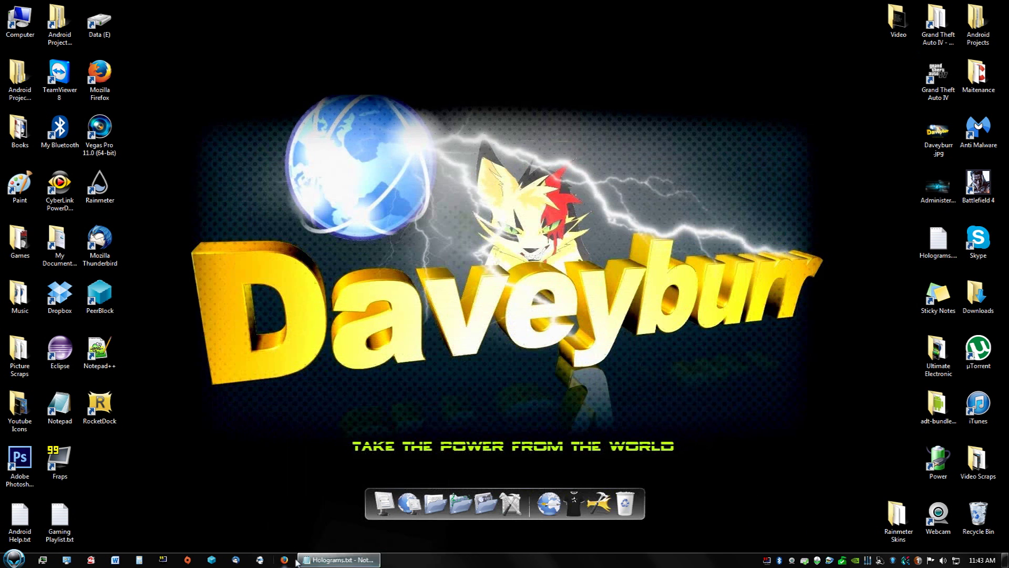
pyautogui.click(286, 560)
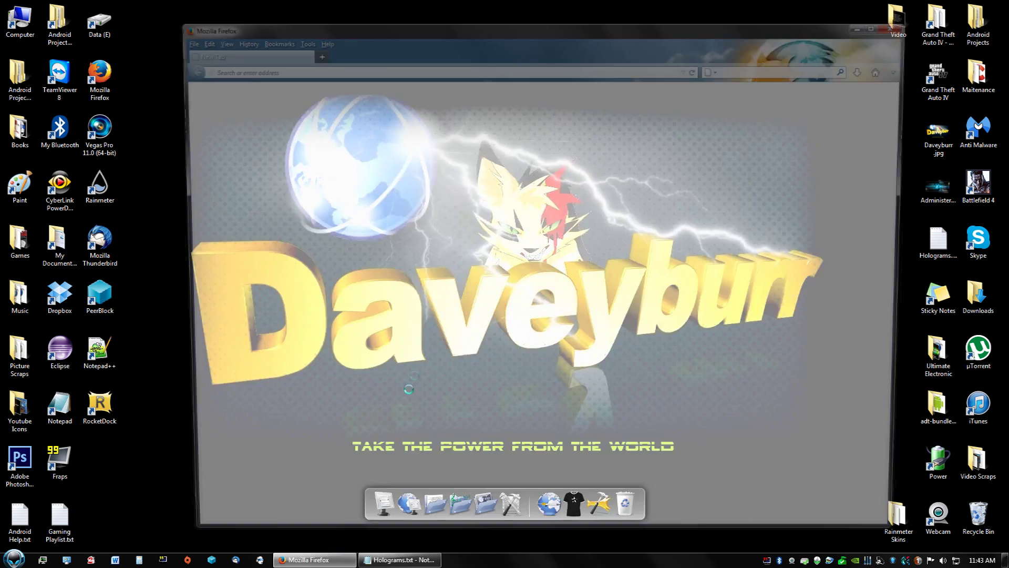
pyautogui.hotkey('ctrl', 'l')
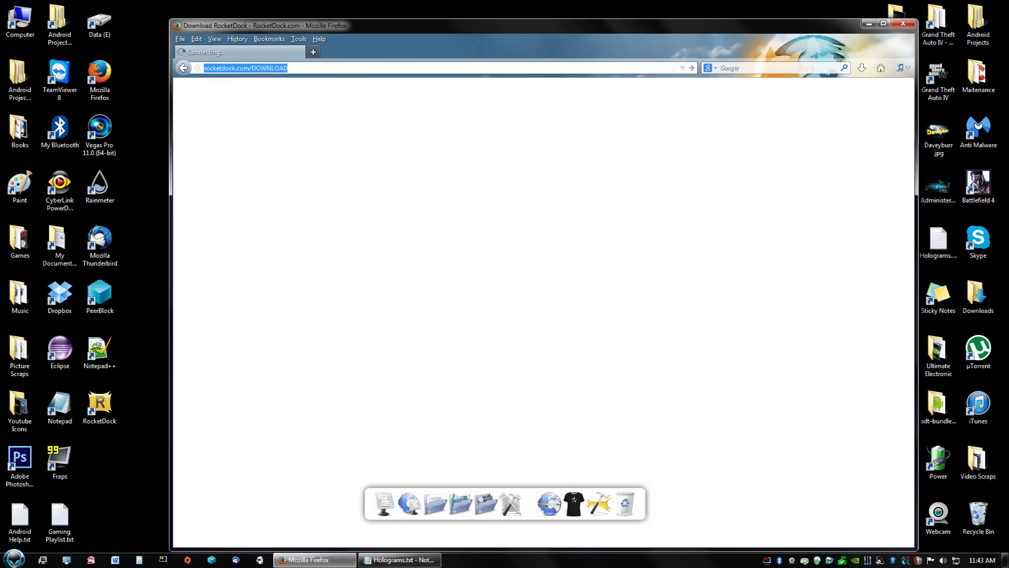
pyautogui.hotkey('ctrl', 'v')
pyautogui.press('Return')
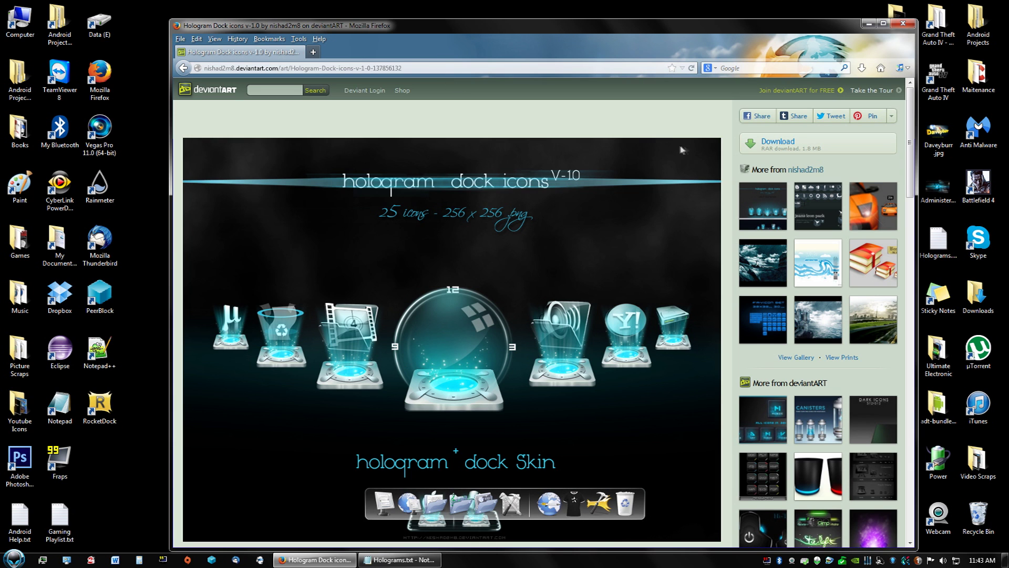
# Save the icon pack RAR to the desktop, close Firefox and open the archive.
pyautogui.click(770, 145)
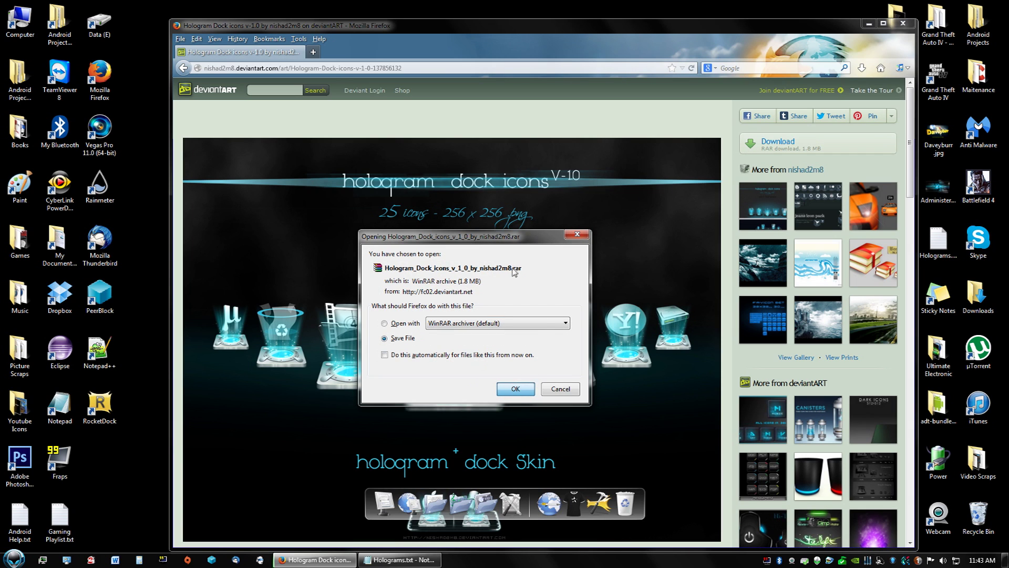
pyautogui.press('Return')
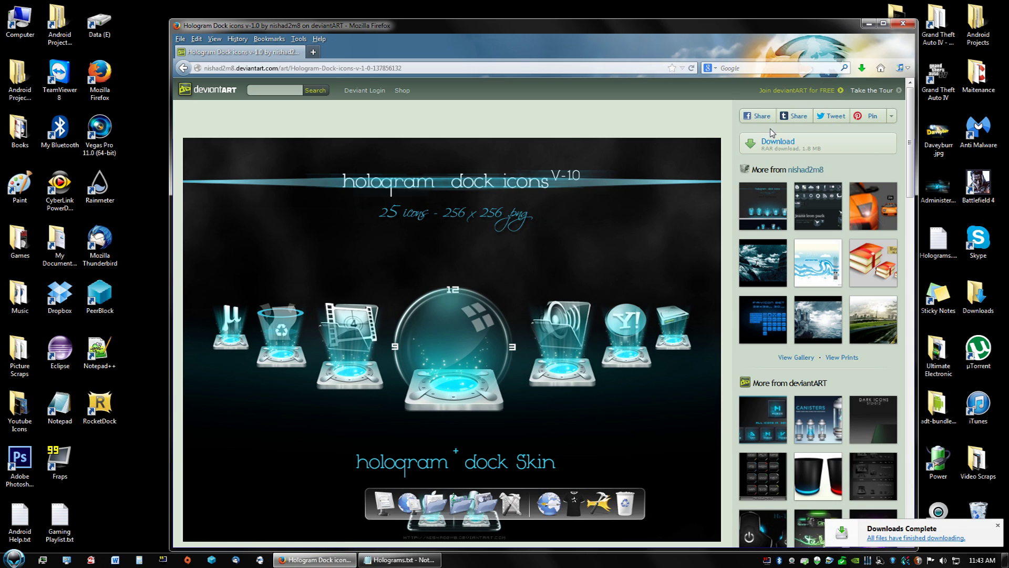
pyautogui.click(864, 70)
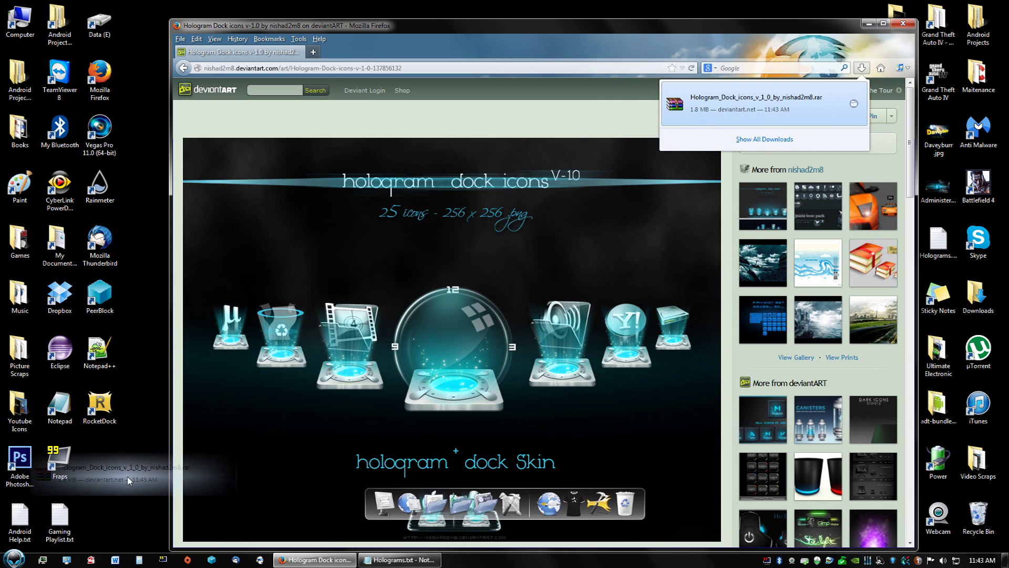
pyautogui.moveTo(759, 112); pyautogui.dragTo(139, 474)
pyautogui.click(902, 24)
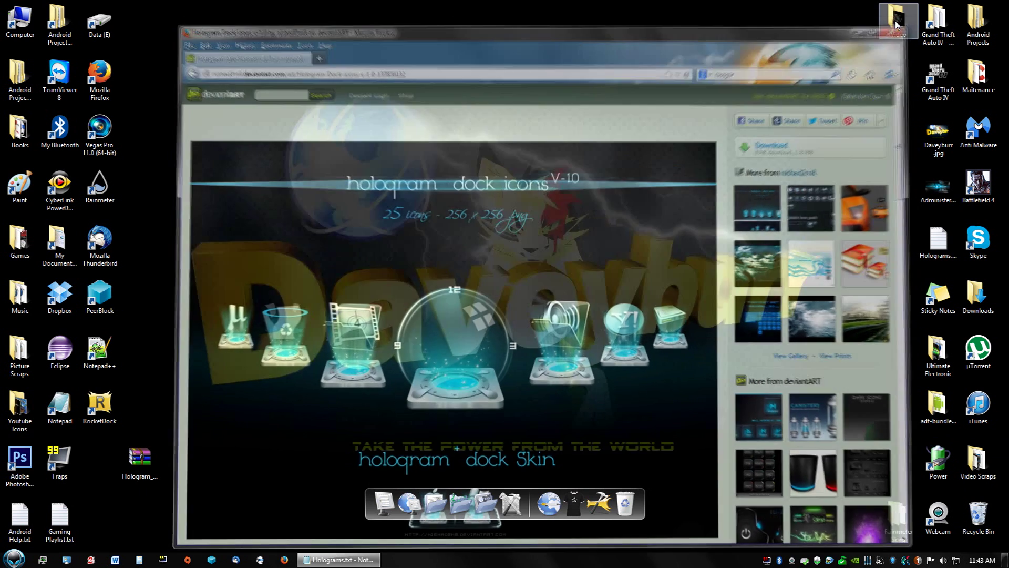
pyautogui.doubleClick(140, 460)
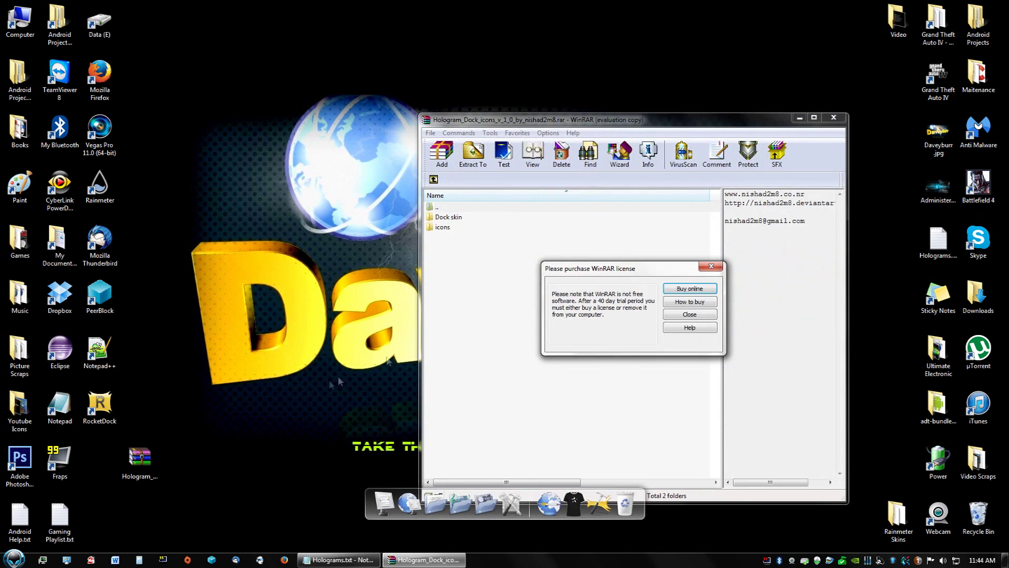
# Extract the Dock skin and icons folders from the archive onto the desktop.
pyautogui.click(711, 271)
pyautogui.click(479, 221)
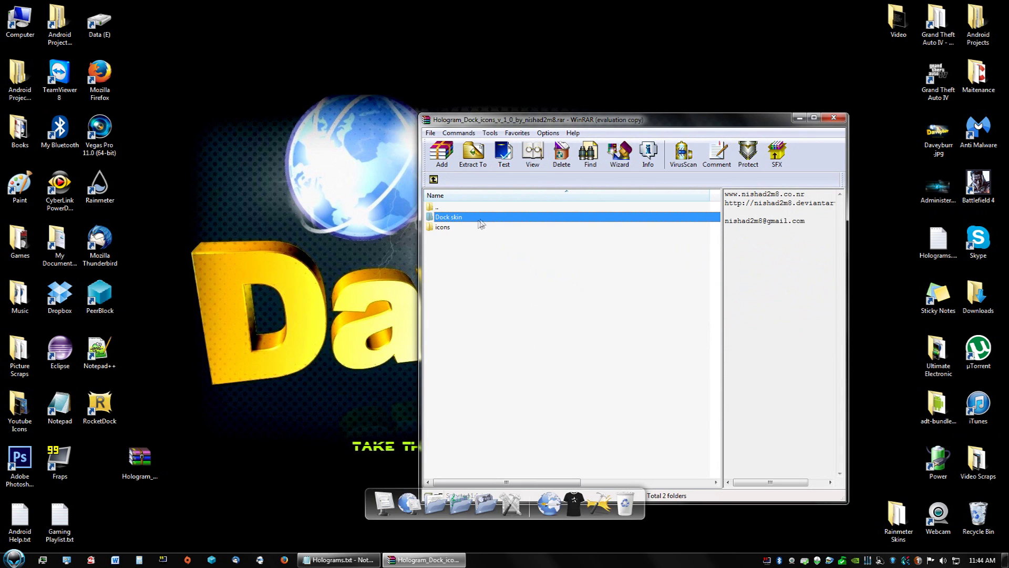
pyautogui.keyDown('shift'); pyautogui.click(464, 228); pyautogui.keyUp('shift')
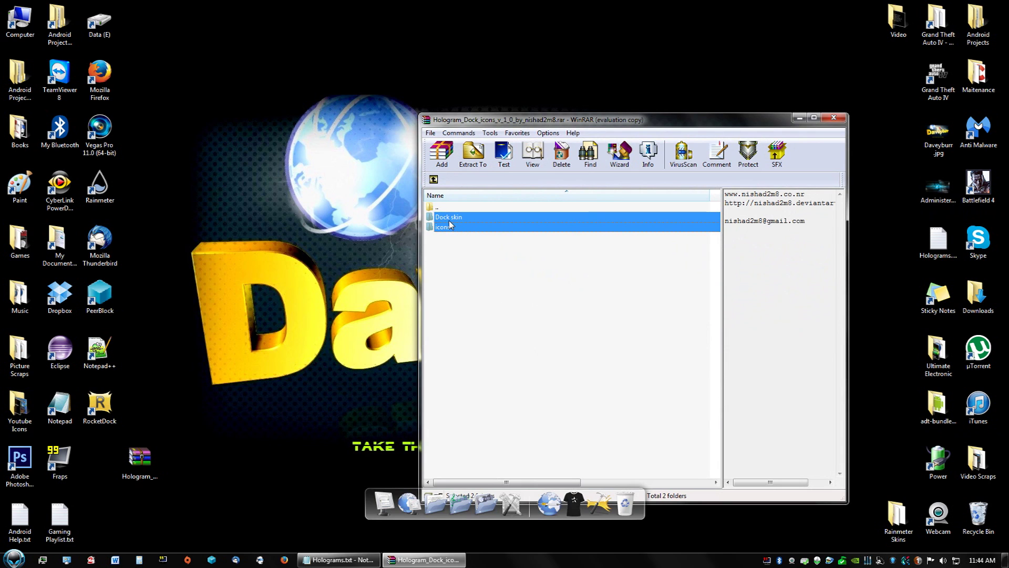
pyautogui.moveTo(418, 222); pyautogui.dragTo(284, 289)
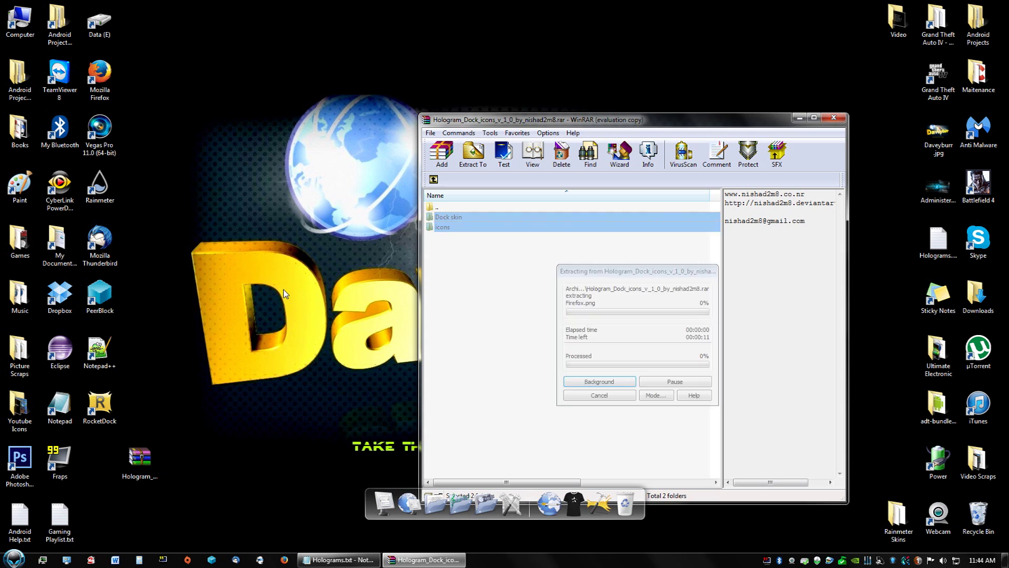
pyautogui.click(833, 118)
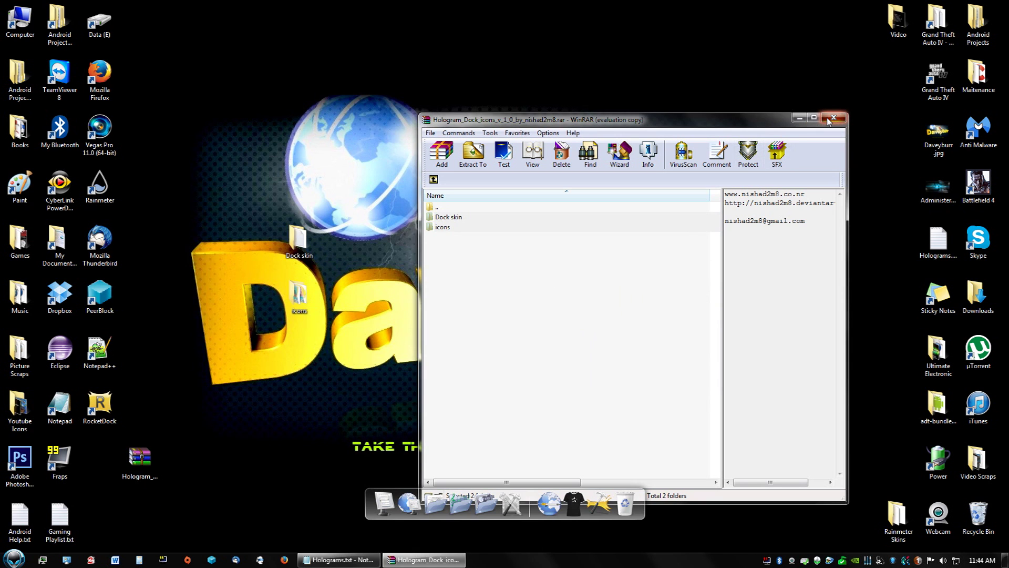
# Delete the downloaded RAR archive to the Recycle Bin.
pyautogui.rightClick(155, 463)
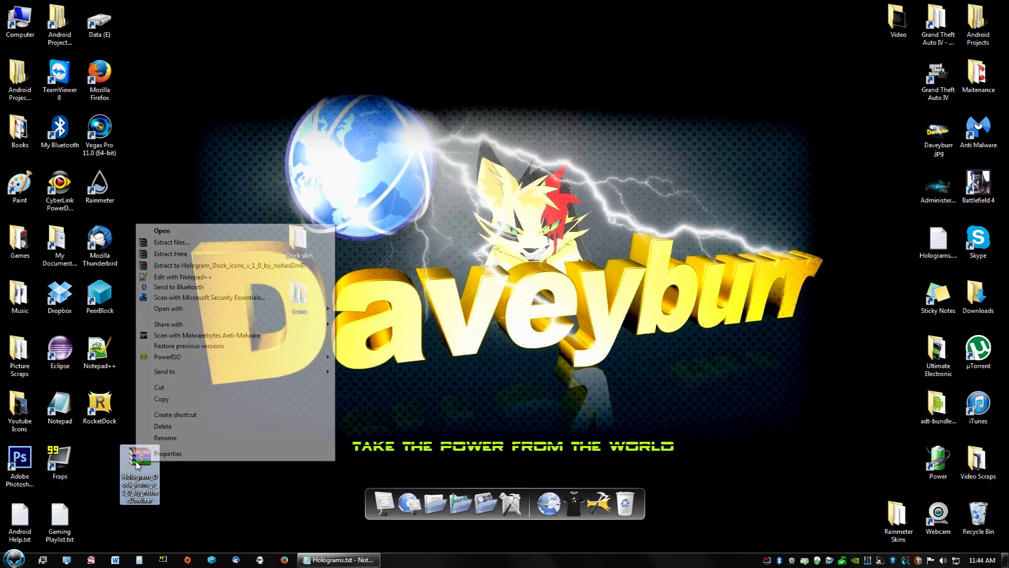
pyautogui.click(167, 429)
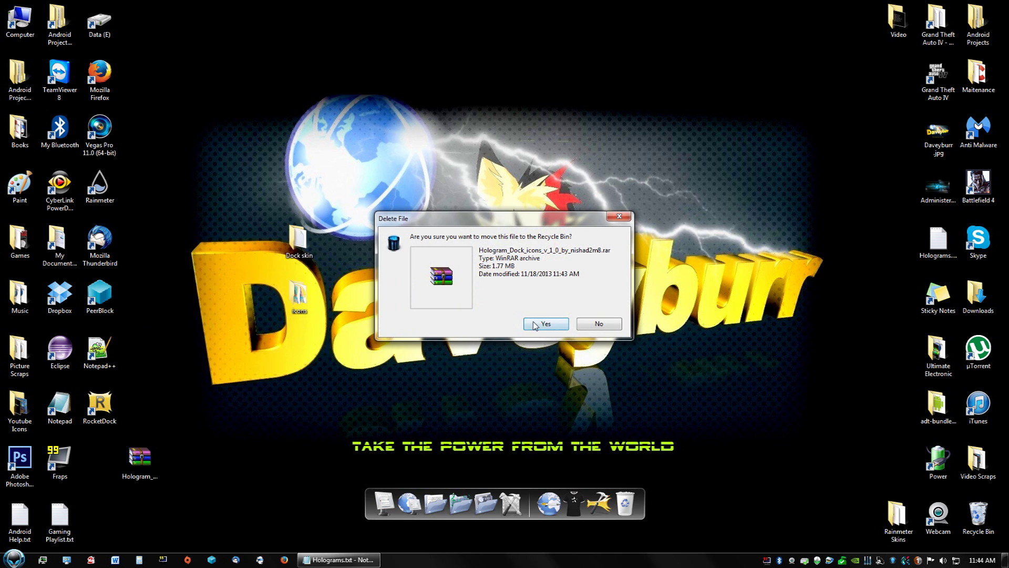
pyautogui.click(544, 328)
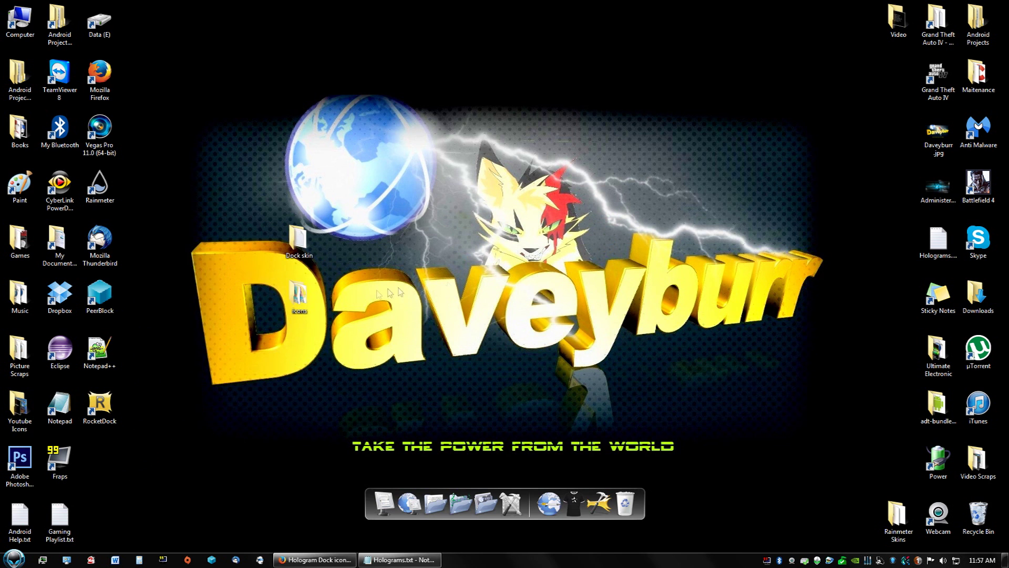
# Browse the hologram icons (µTorrent, My computer, Firefox, Folder, Thunder bird), then open the Dock skin folder.
pyautogui.doubleClick(299, 299)
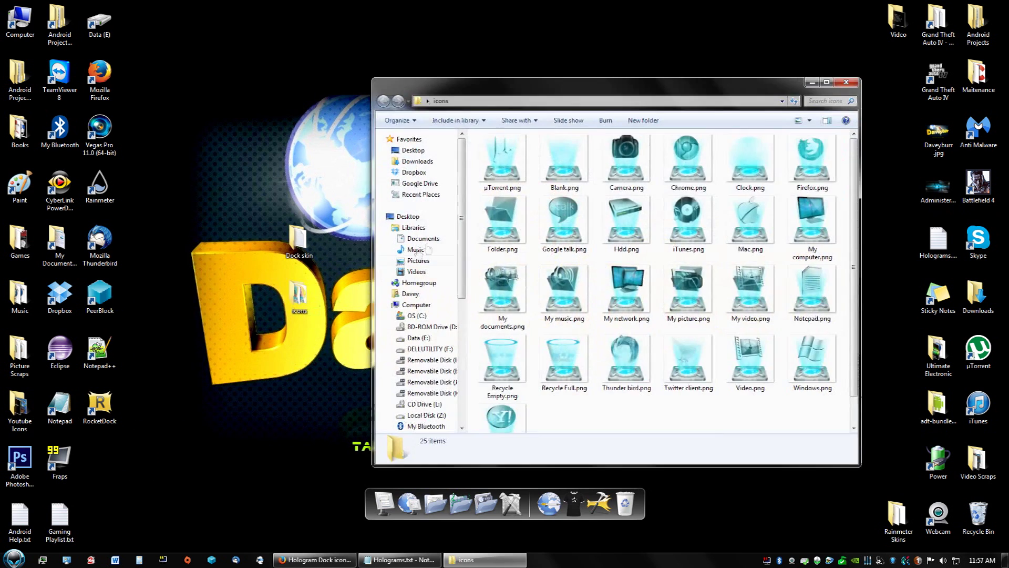
pyautogui.click(525, 159)
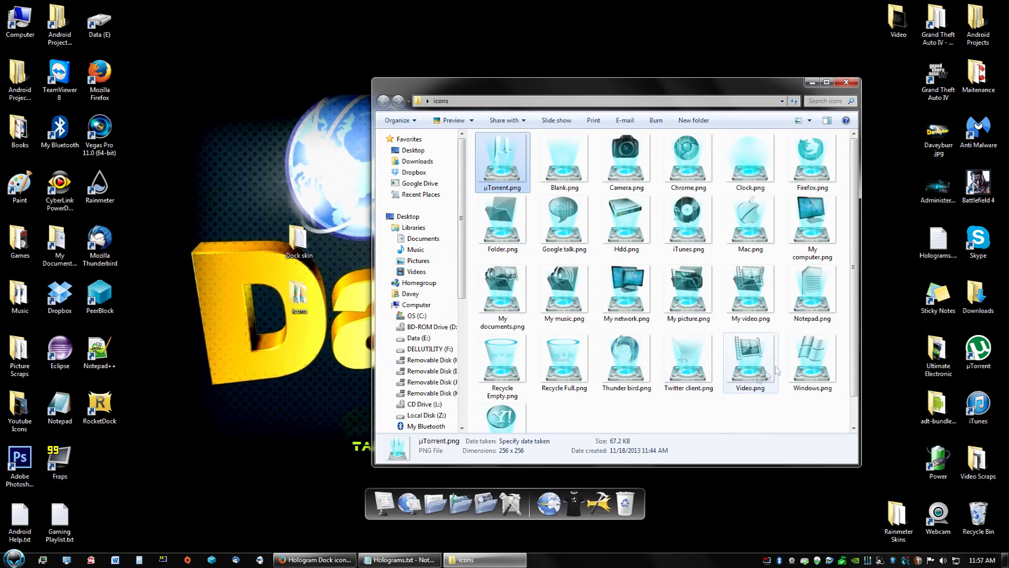
pyautogui.click(824, 231)
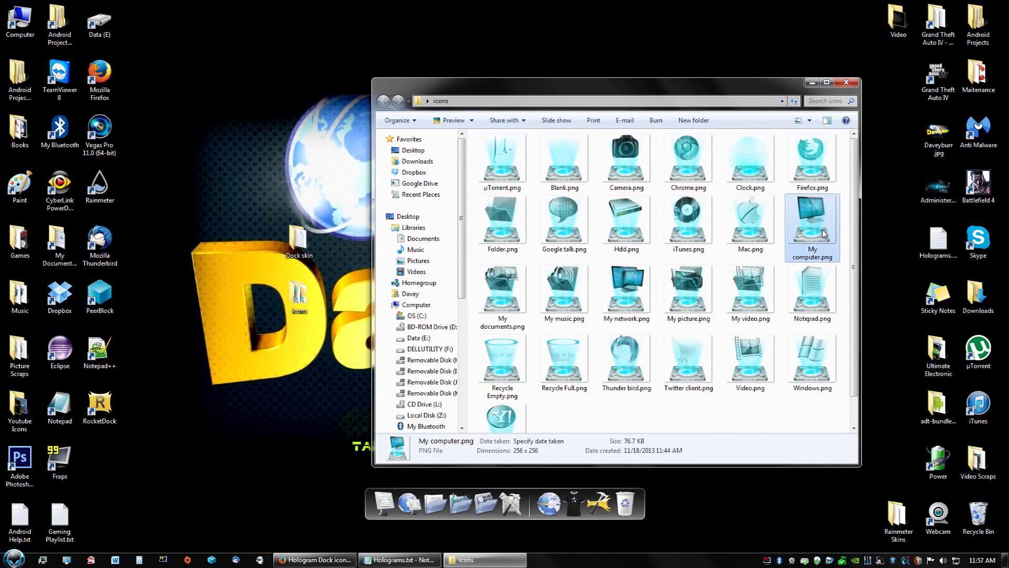
pyautogui.click(812, 164)
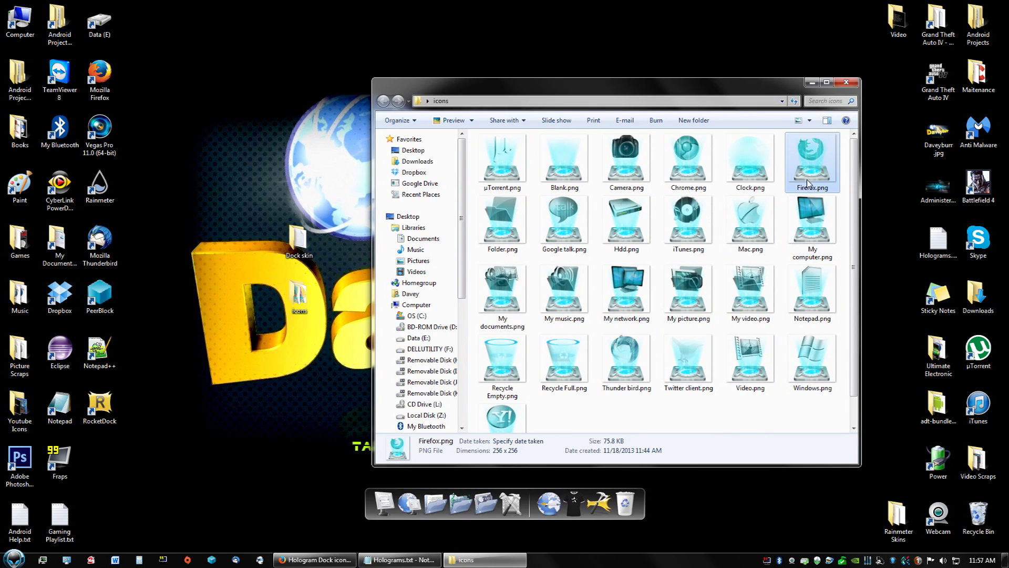
pyautogui.click(500, 251)
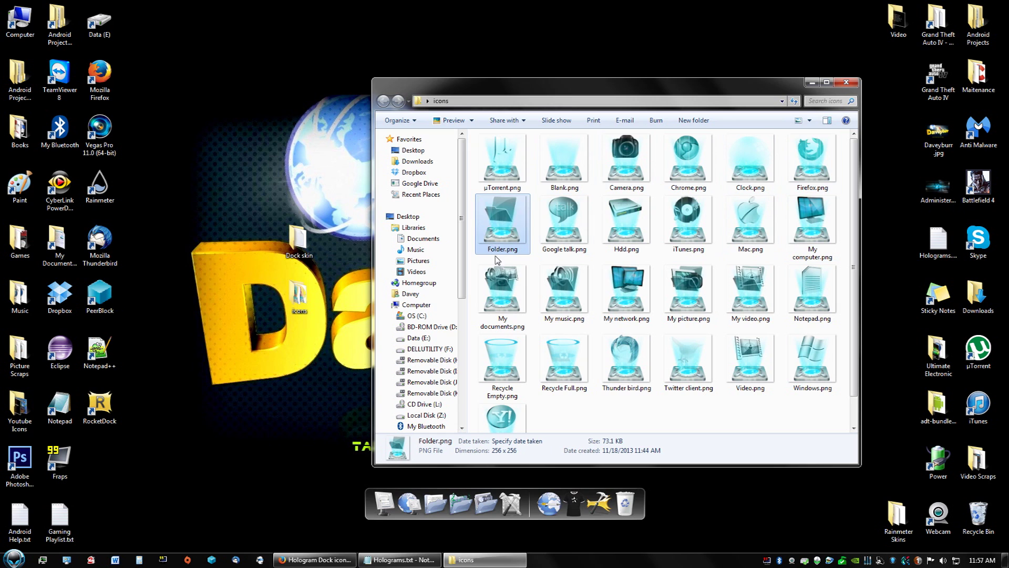
pyautogui.click(640, 387)
pyautogui.click(846, 82)
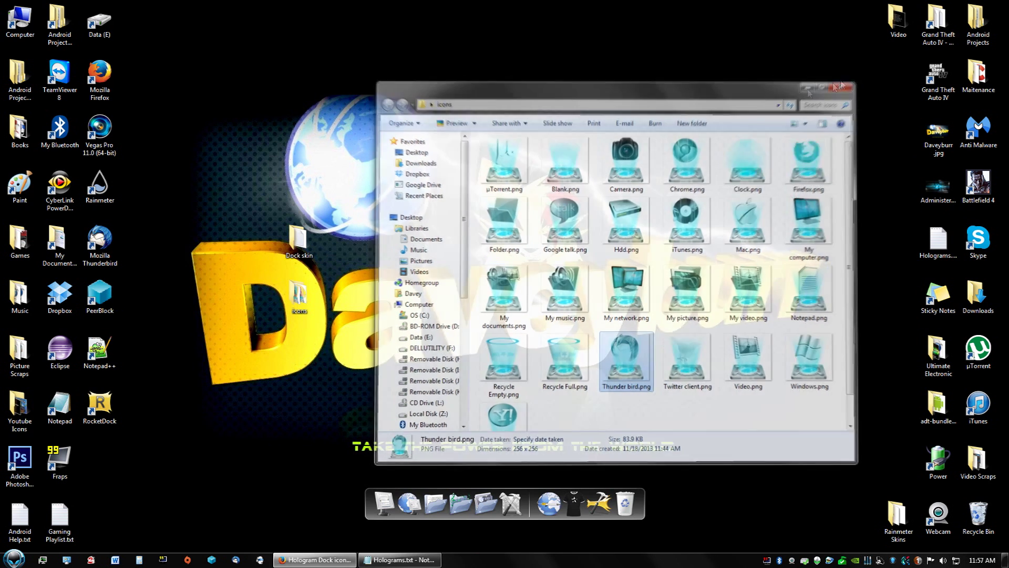
pyautogui.doubleClick(299, 240)
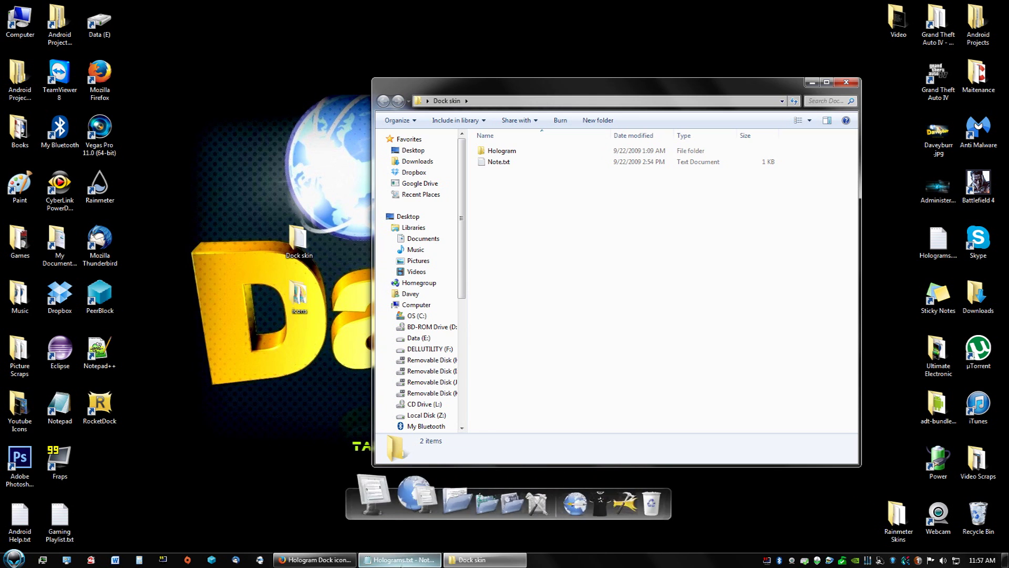
pyautogui.click(401, 559)
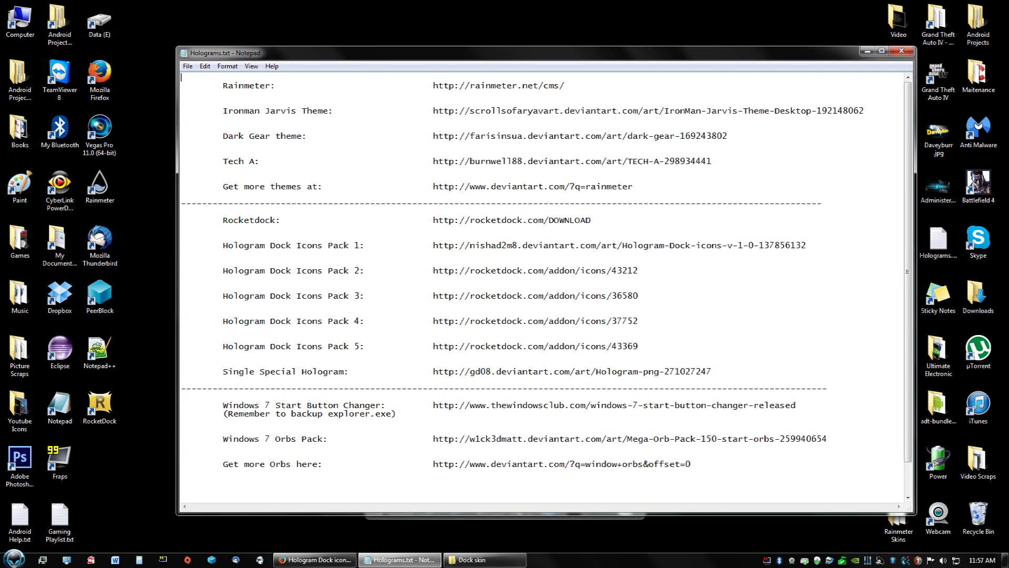
pyautogui.click(415, 559)
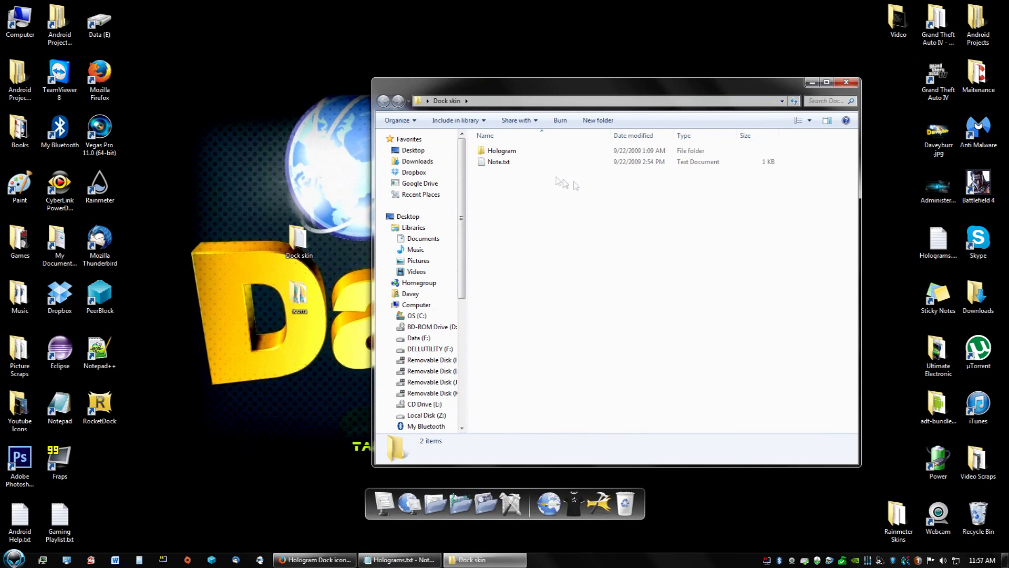
pyautogui.moveTo(499, 162)
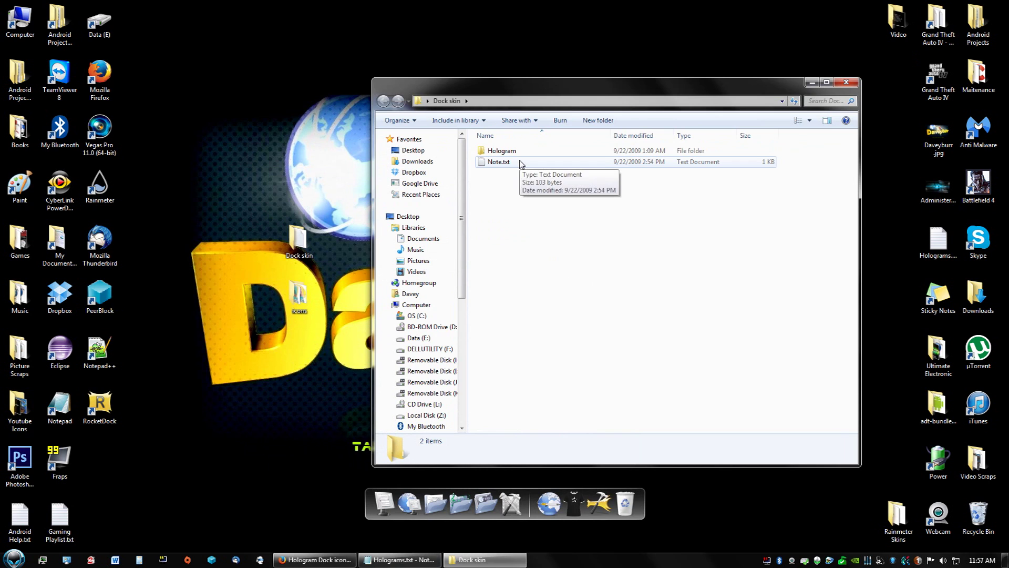
pyautogui.doubleClick(519, 163)
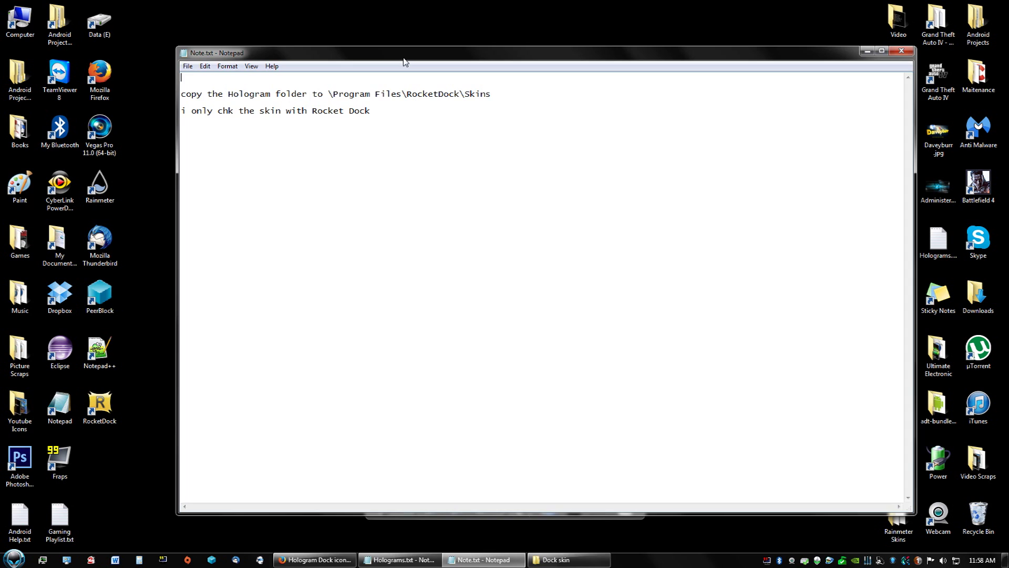
pyautogui.moveTo(403, 62); pyautogui.dragTo(417, 248)
pyautogui.click(502, 151)
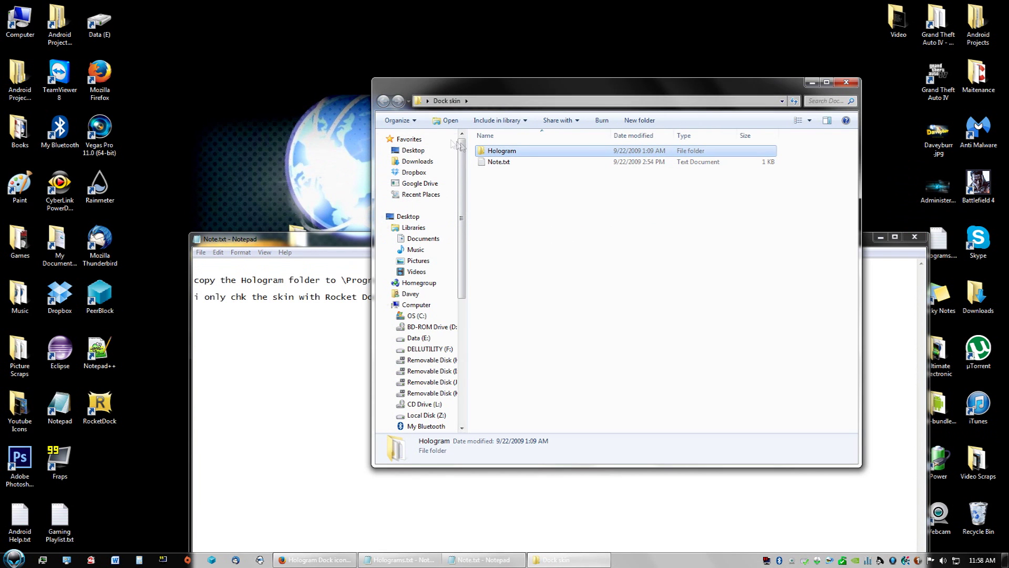
pyautogui.click(338, 244)
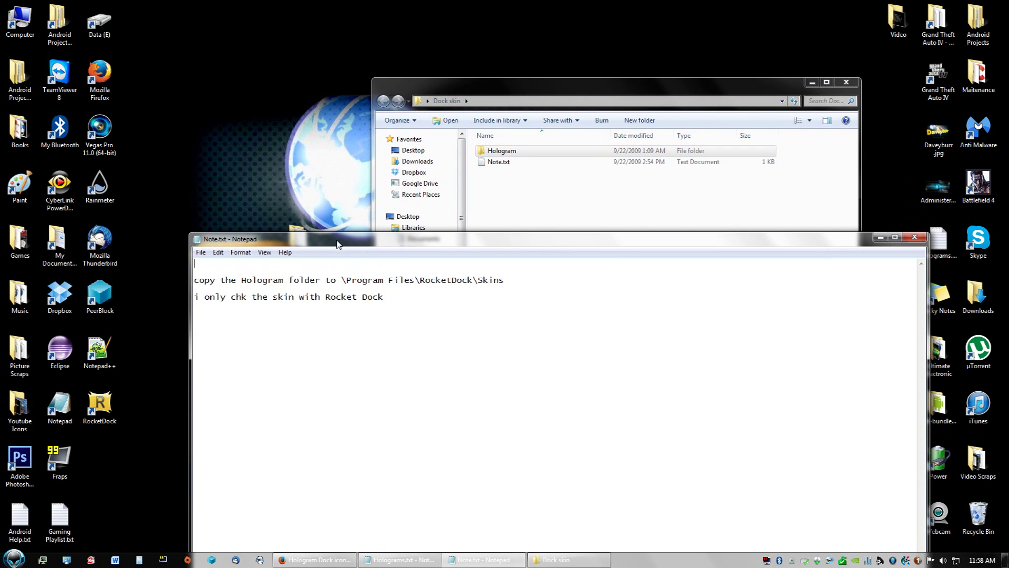
pyautogui.click(915, 237)
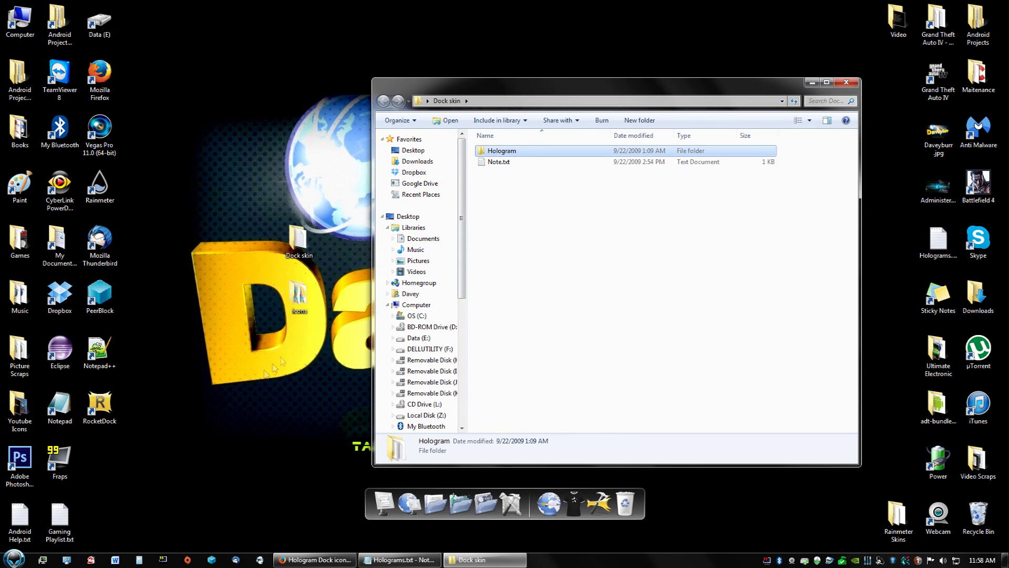
# Open C:\Program Files (x86)\RocketDock\Skins in a new Explorer window.
pyautogui.click(14, 559)
pyautogui.click(178, 285)
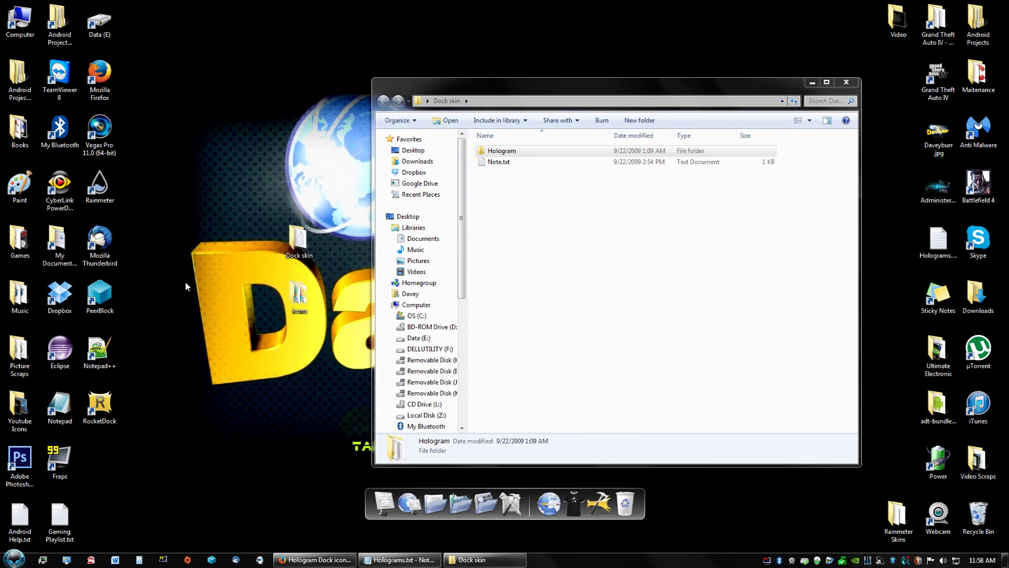
pyautogui.doubleClick(568, 178)
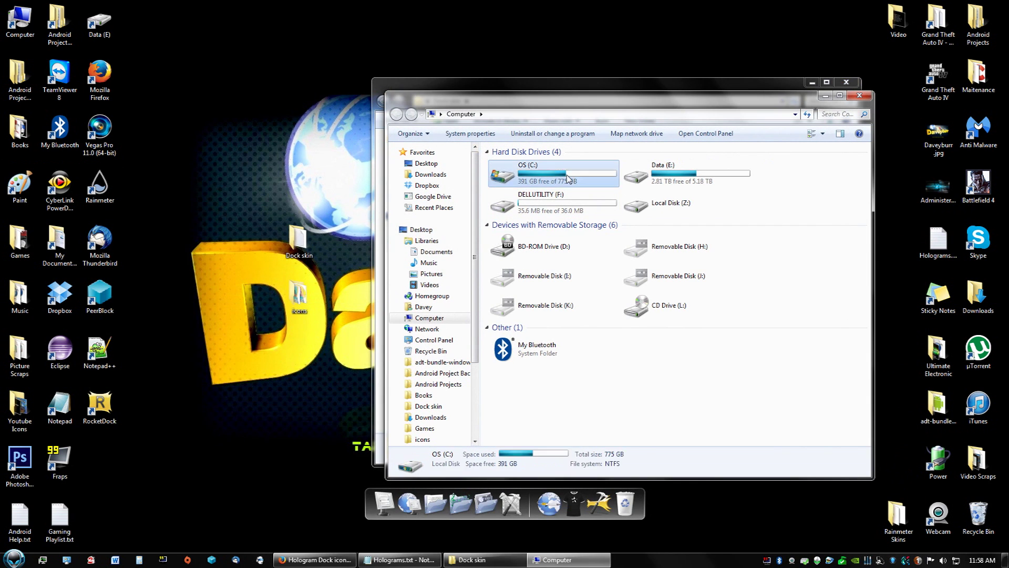
pyautogui.click(542, 230)
pyautogui.doubleClick(543, 230)
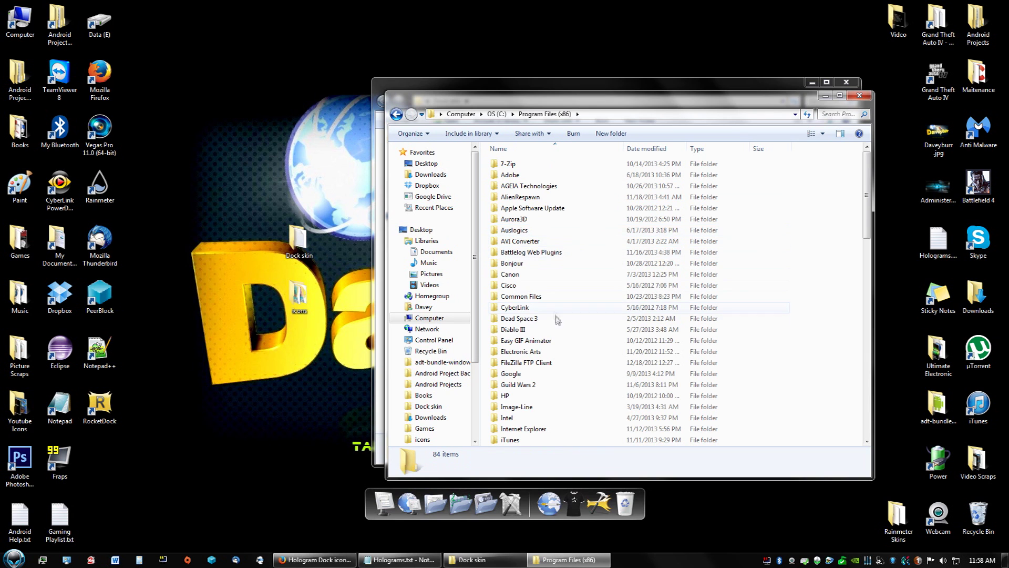
pyautogui.scroll(-2, 536, 339)
pyautogui.scroll(-2, 533, 370)
pyautogui.scroll(-2, 533, 380)
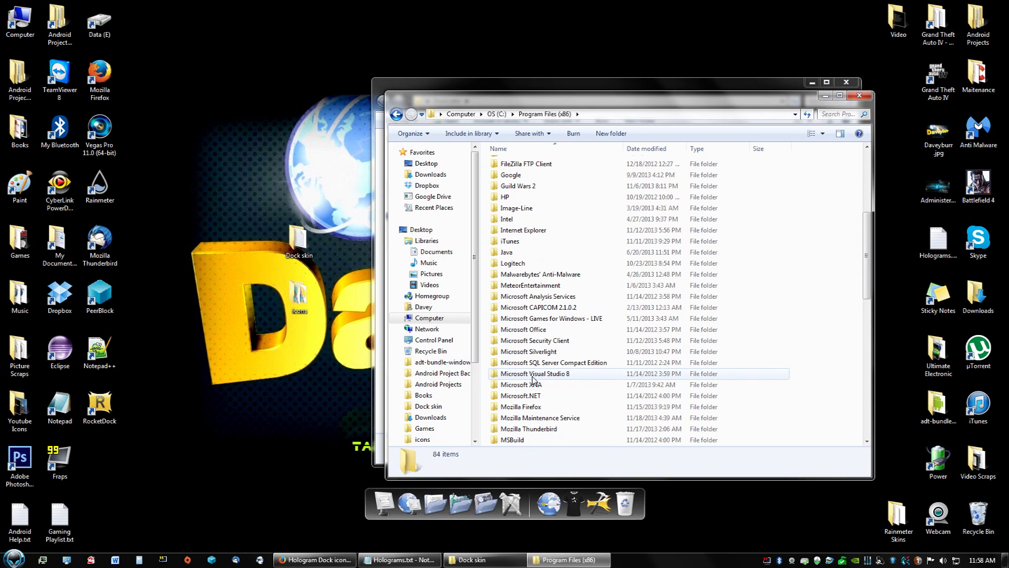
pyautogui.scroll(-3, 533, 384)
pyautogui.scroll(-3, 531, 389)
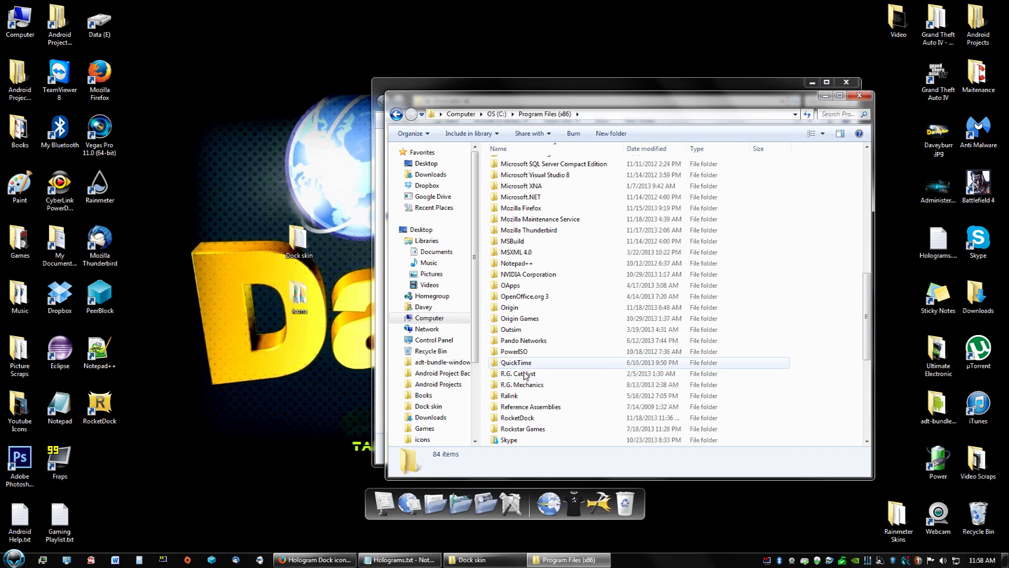
pyautogui.scroll(-1, 531, 386)
pyautogui.scroll(-1, 529, 371)
pyautogui.click(528, 352)
pyautogui.doubleClick(529, 353)
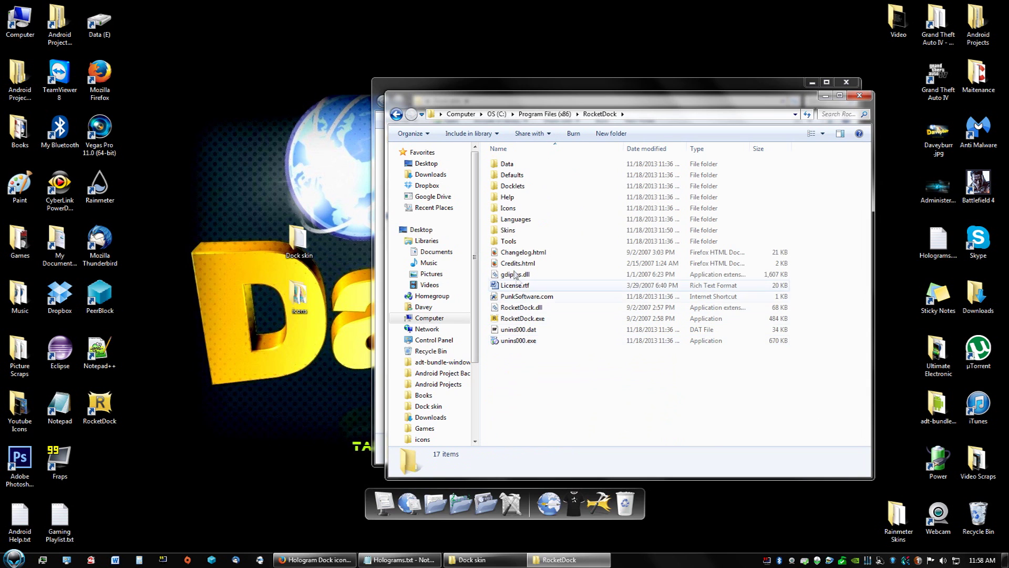
pyautogui.moveTo(521, 103); pyautogui.dragTo(631, 101)
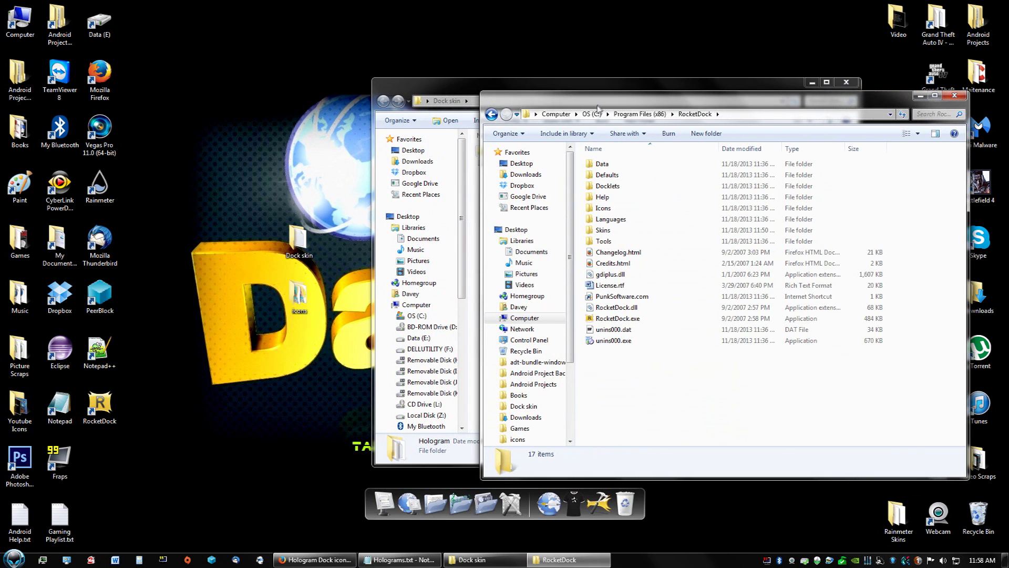
pyautogui.doubleClick(607, 230)
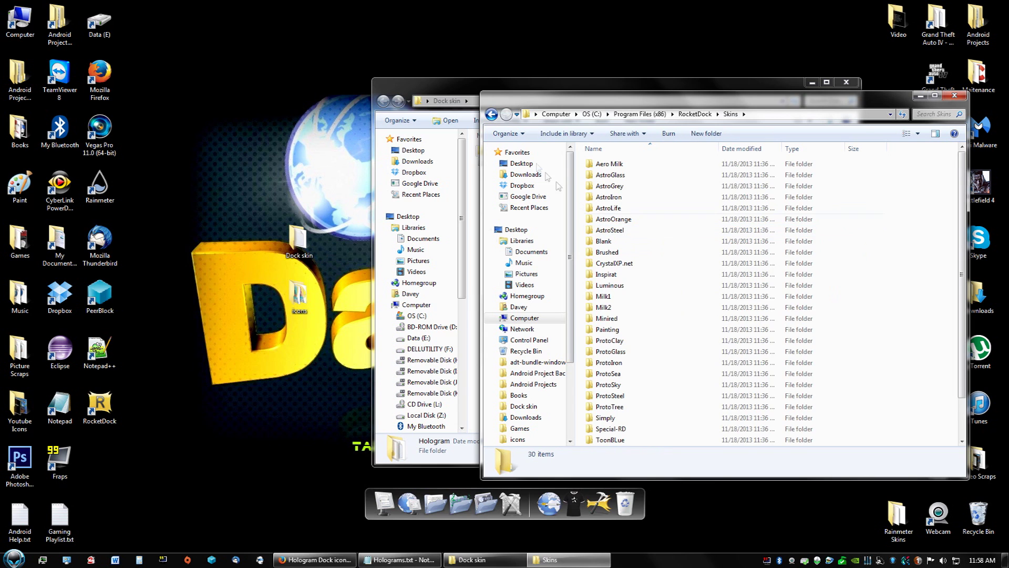
# Move the Hologram folder into Skins and close the emptied Dock skin window.
pyautogui.moveTo(463, 90); pyautogui.dragTo(108, 119)
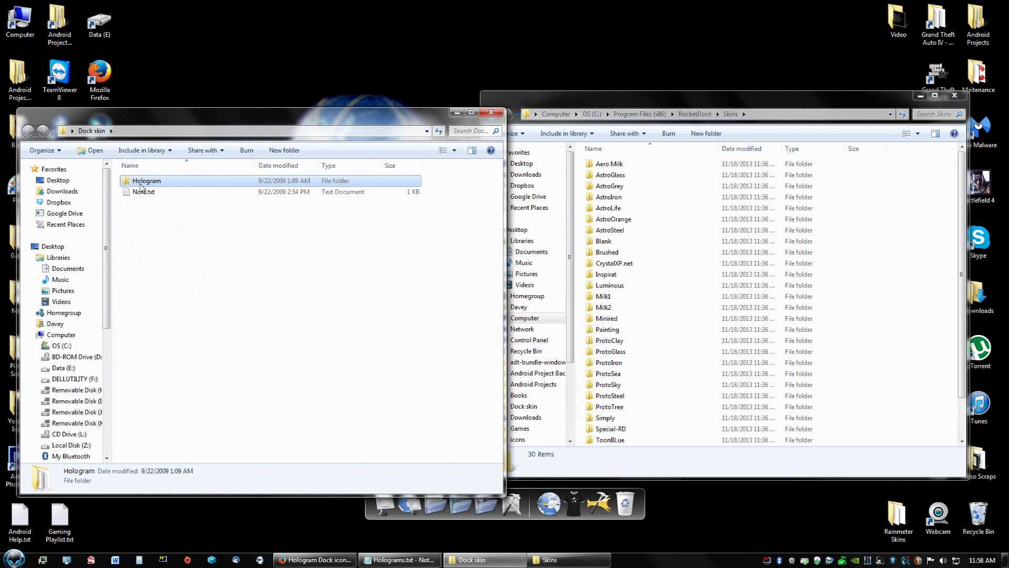
pyautogui.moveTo(144, 185); pyautogui.dragTo(565, 287)
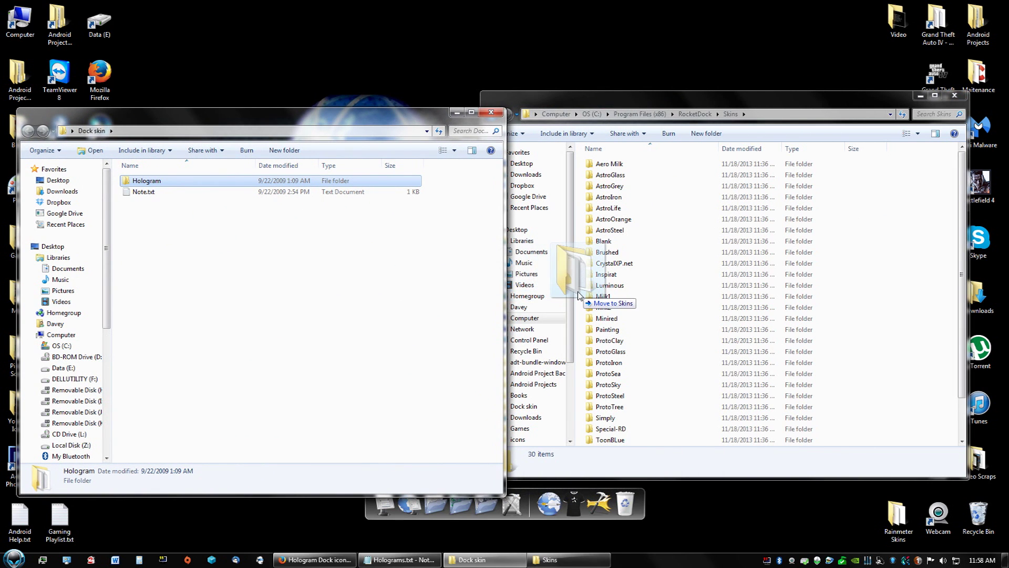
pyautogui.click(368, 123)
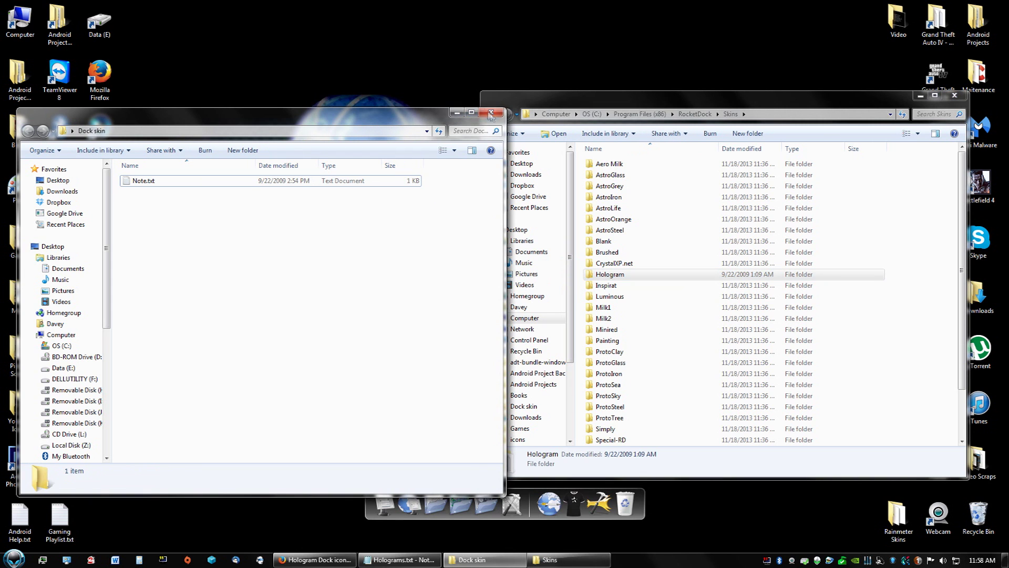
pyautogui.click(493, 114)
# Delete the Dock skin folder from the desktop and close the Skins window.
pyautogui.rightClick(314, 250)
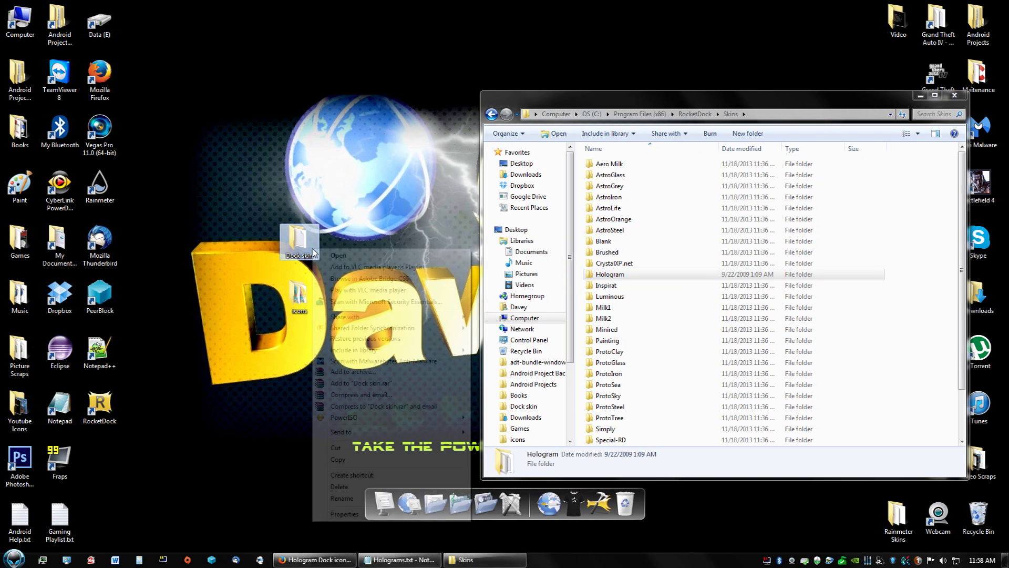
pyautogui.click(366, 486)
pyautogui.click(544, 326)
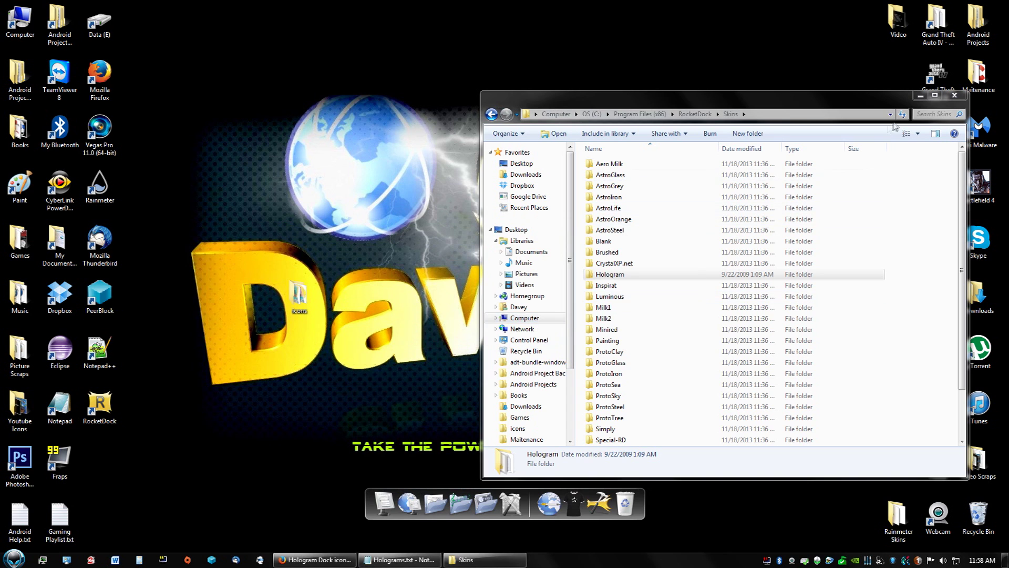
pyautogui.click(954, 95)
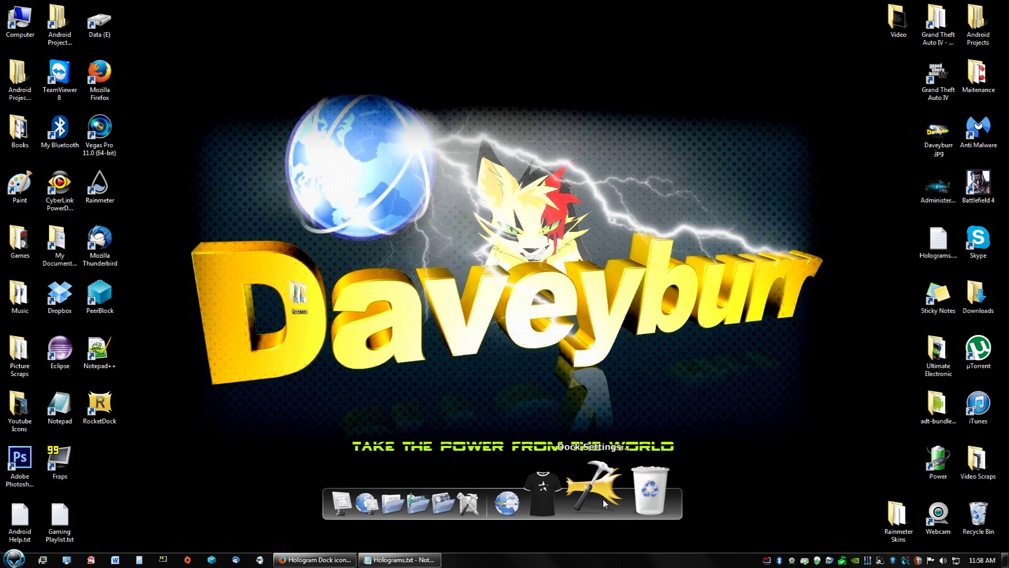
# Apply the Hologram theme to the dock in Dock Settings.
pyautogui.click(603, 500)
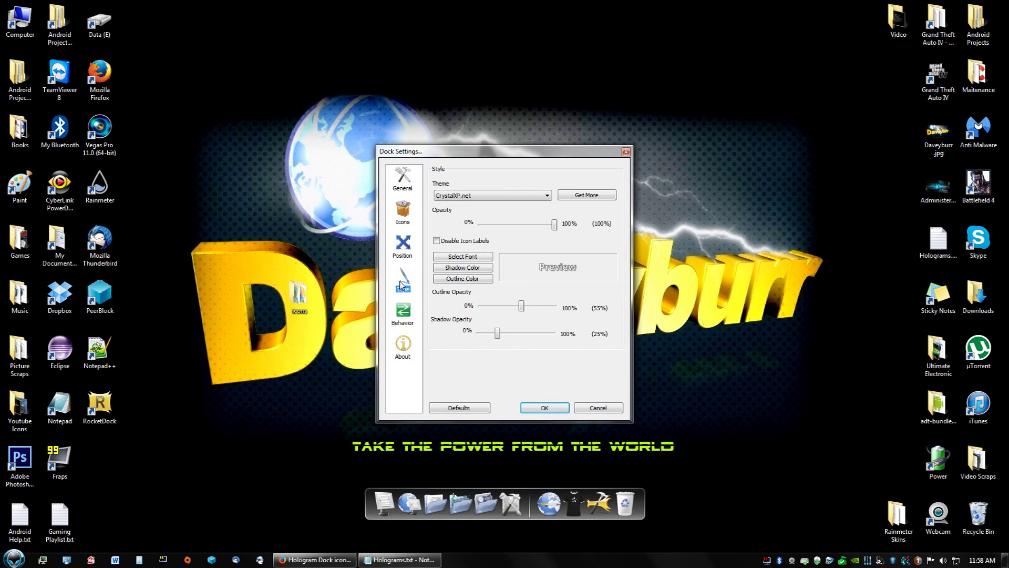
pyautogui.click(516, 198)
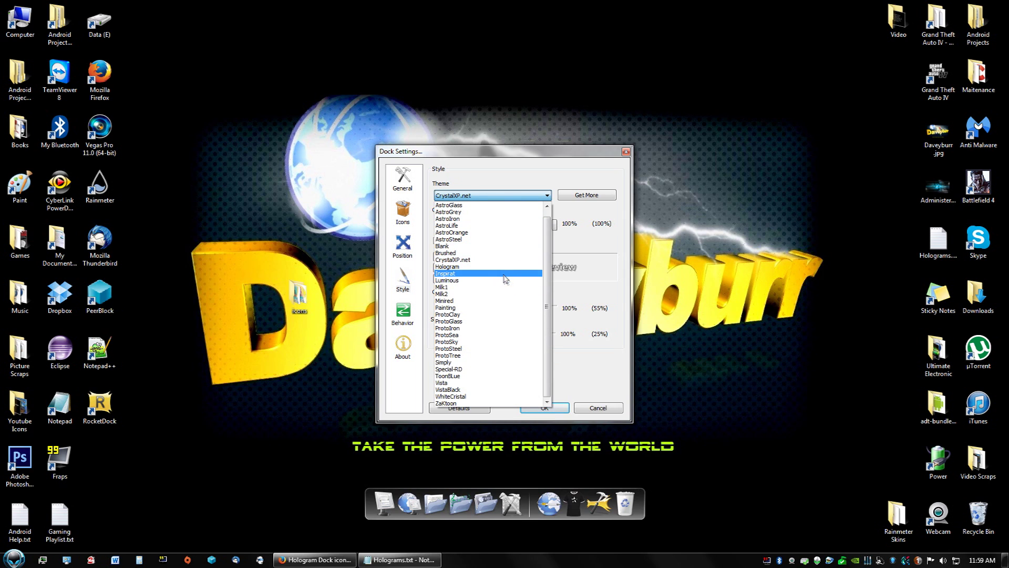
pyautogui.click(488, 269)
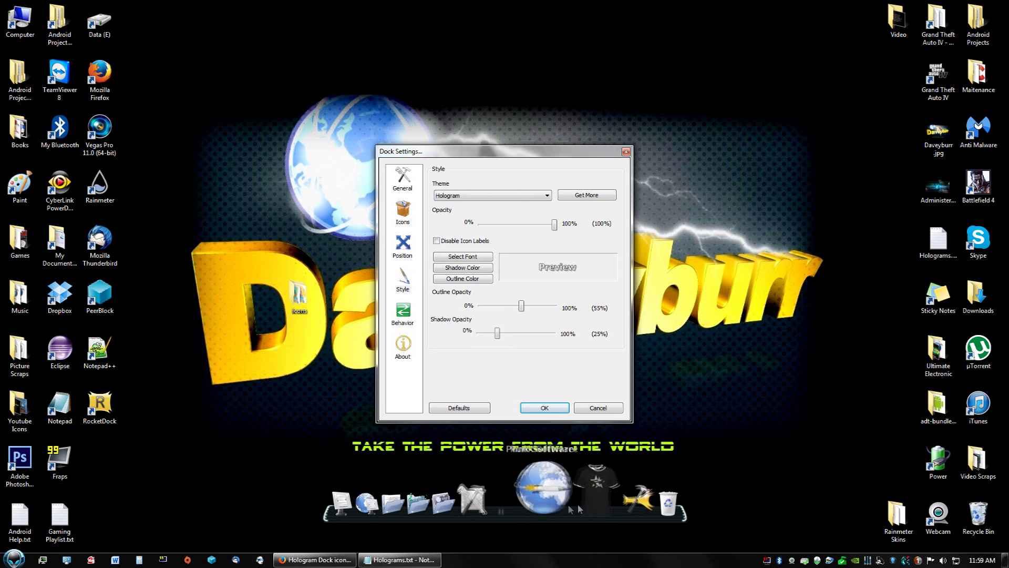
pyautogui.click(549, 413)
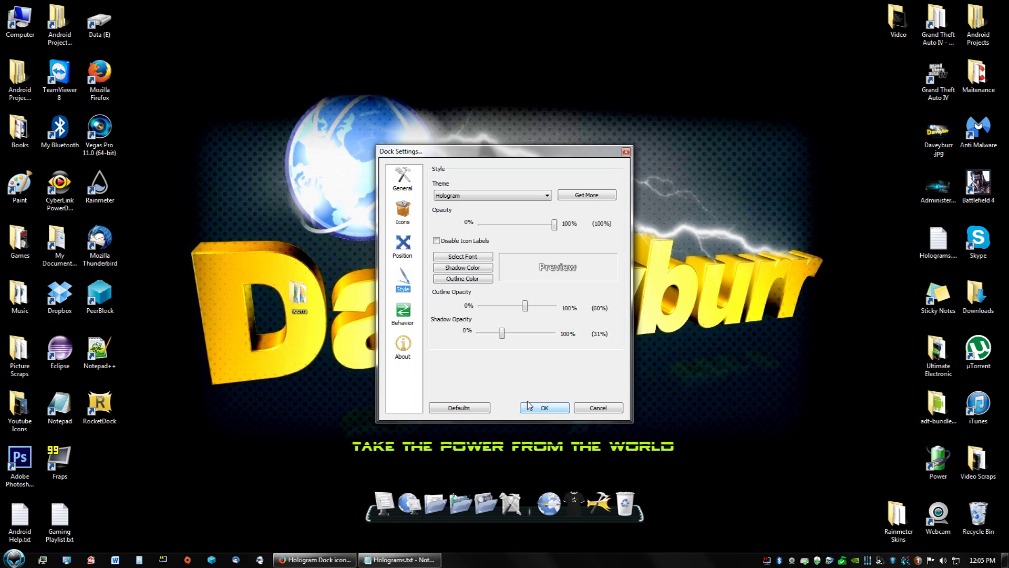
# Set icon quality to High Quality (Slower), confirm, and open the desktop hologram icons folder.
pyautogui.click(403, 215)
pyautogui.click(499, 197)
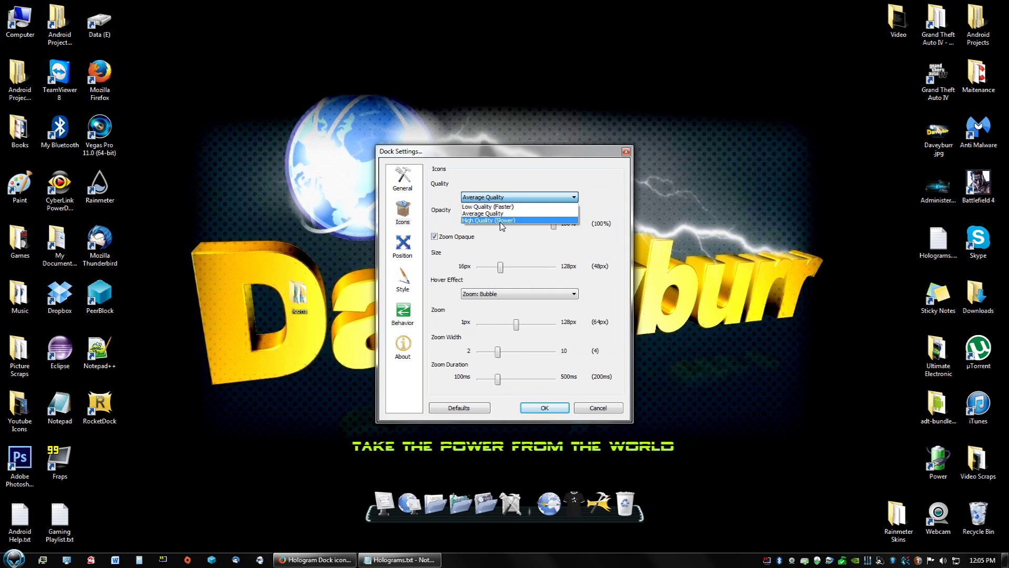
pyautogui.click(501, 221)
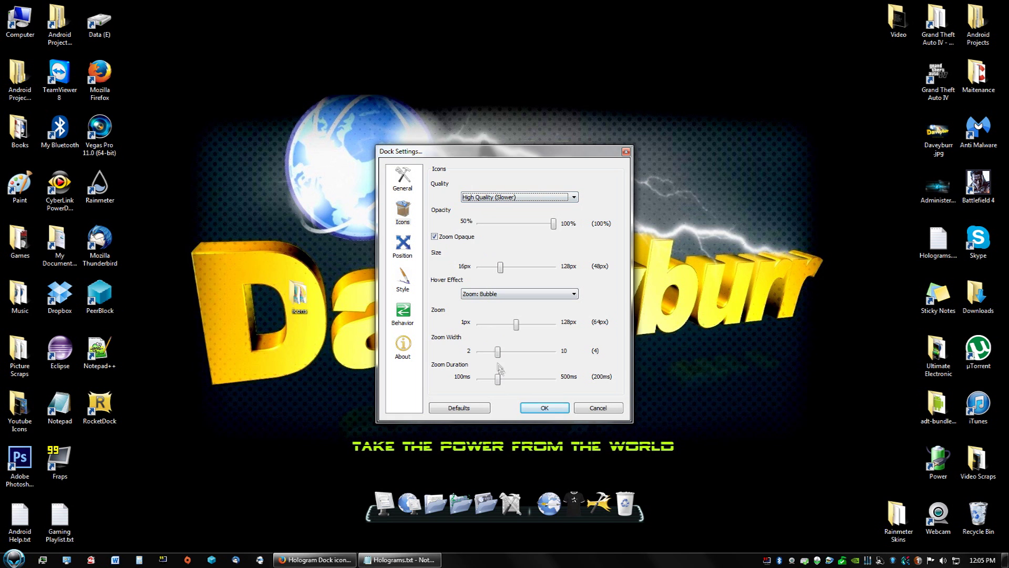
pyautogui.click(555, 410)
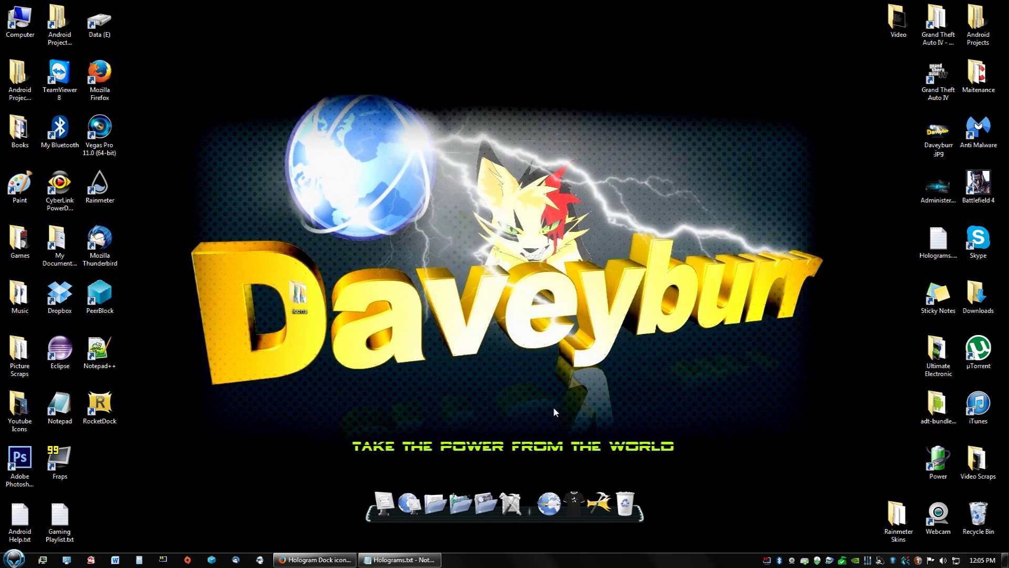
pyautogui.doubleClick(300, 297)
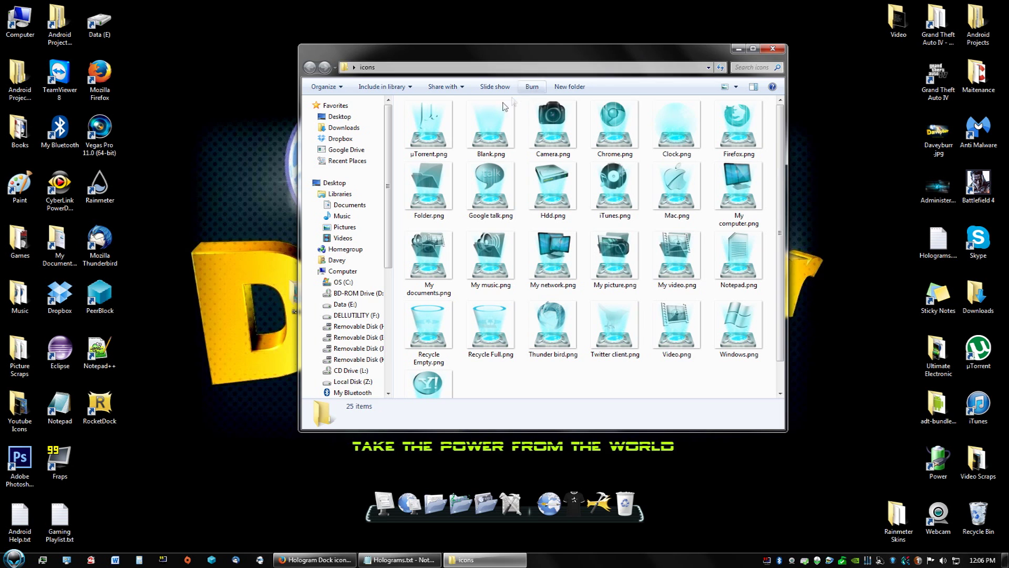
# Open C:\Program Files (x86)\RocketDock\Icons in Windows Explorer.
pyautogui.click(16, 558)
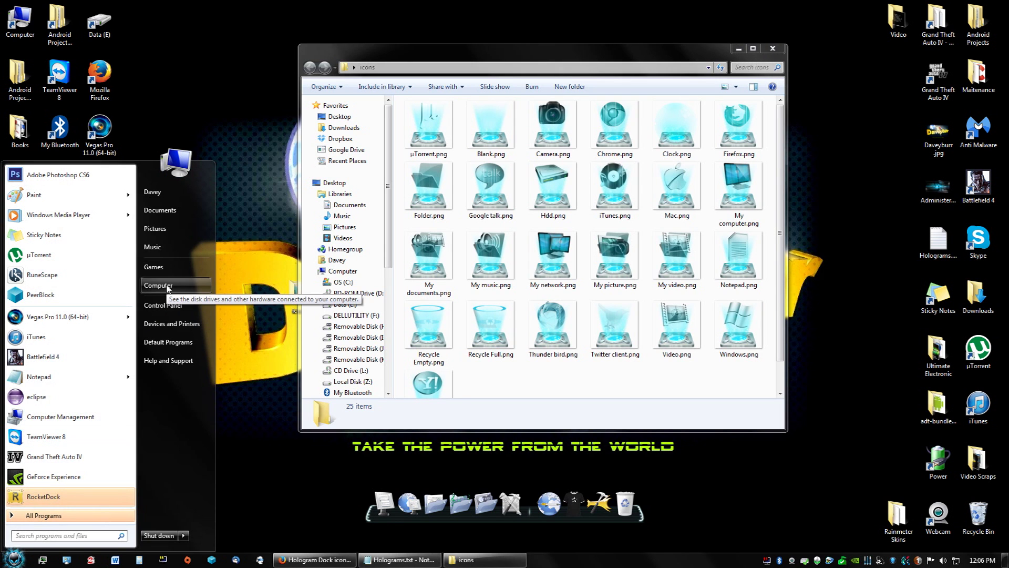
pyautogui.click(167, 288)
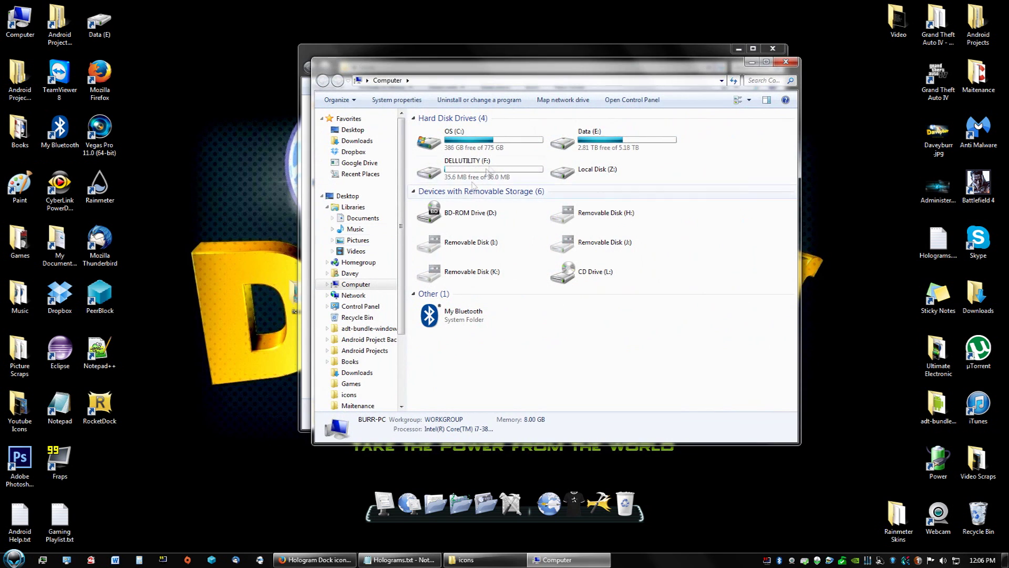
pyautogui.doubleClick(504, 144)
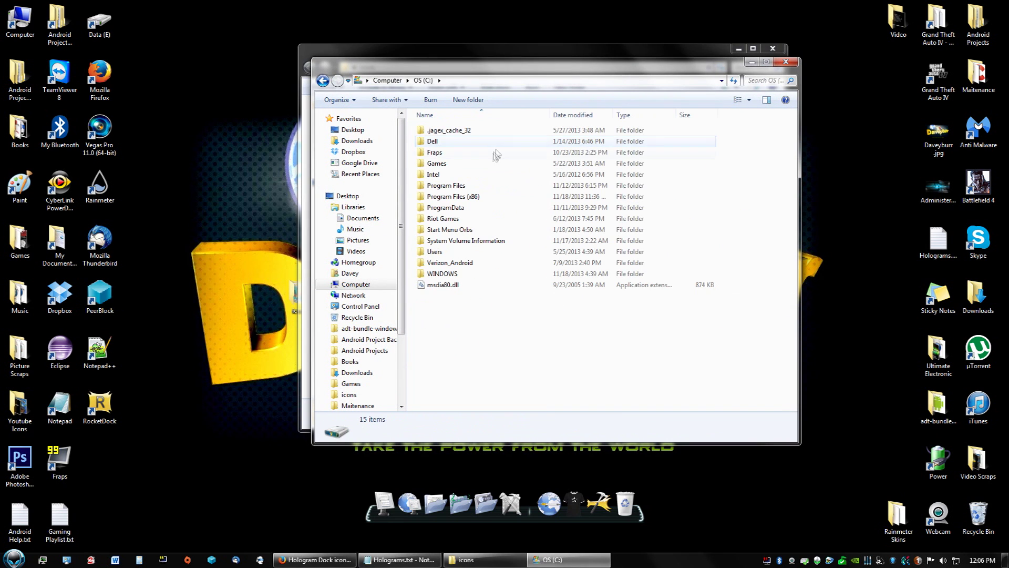
pyautogui.doubleClick(468, 199)
pyautogui.scroll(-2, 469, 381)
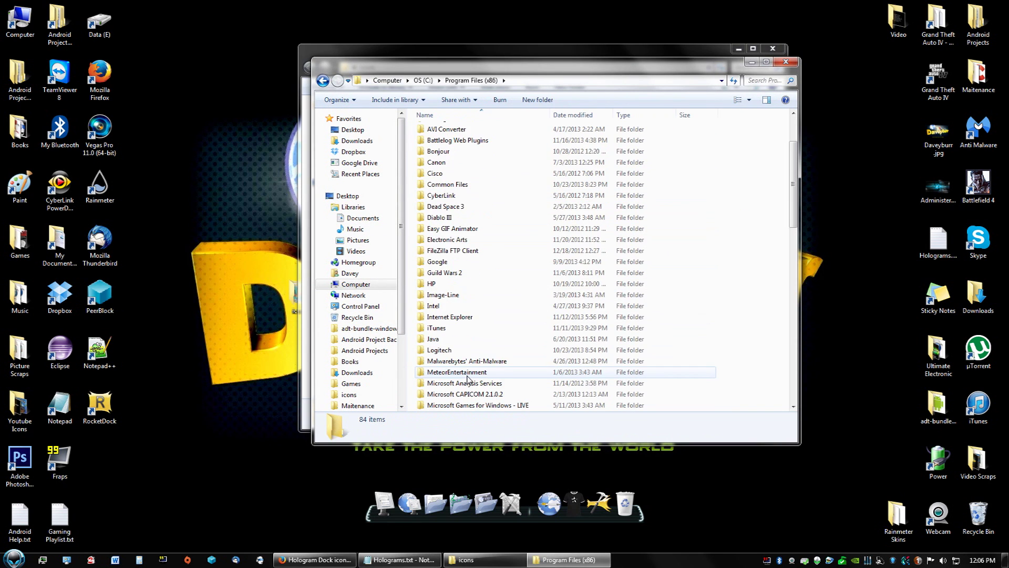
pyautogui.scroll(-3, 468, 381)
pyautogui.scroll(-3, 469, 382)
pyautogui.scroll(-3, 468, 382)
pyautogui.scroll(-2, 468, 382)
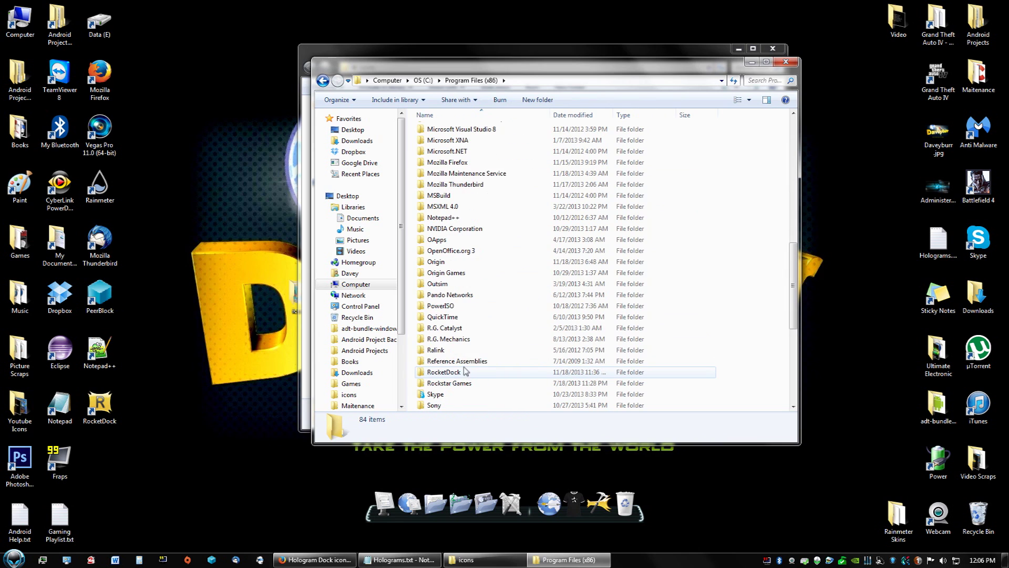
pyautogui.click(453, 375)
pyautogui.doubleClick(452, 376)
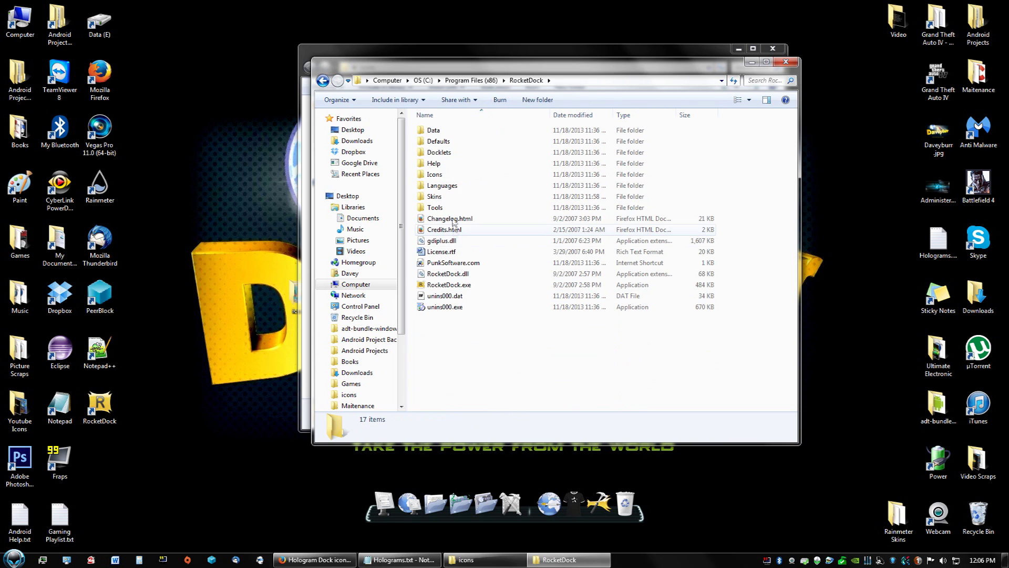
pyautogui.doubleClick(451, 175)
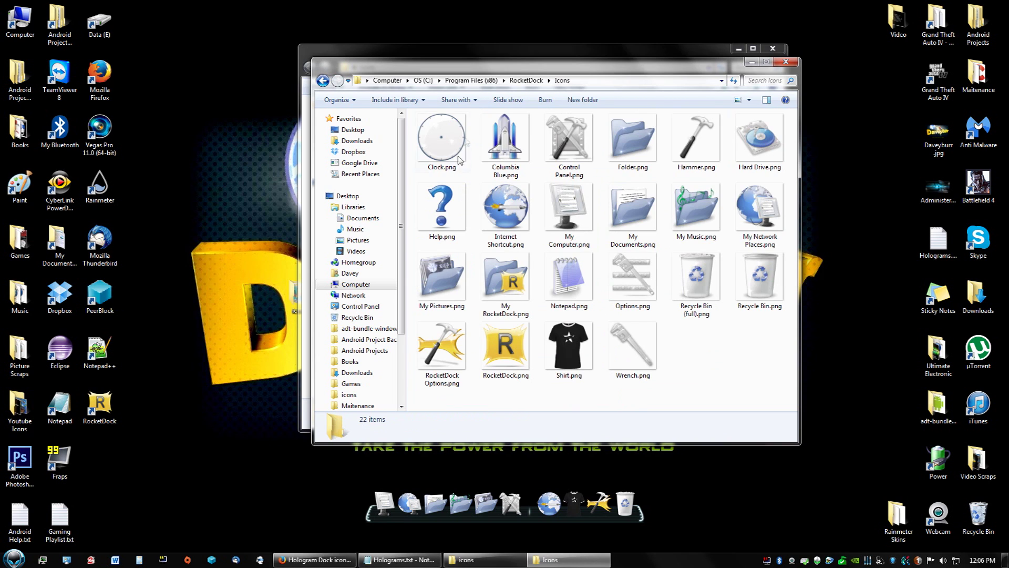
# Place the hologram icons and RocketDock Icons windows side by side and select all 25 icons.
pyautogui.click(485, 57)
pyautogui.moveTo(485, 58); pyautogui.dragTo(258, 91)
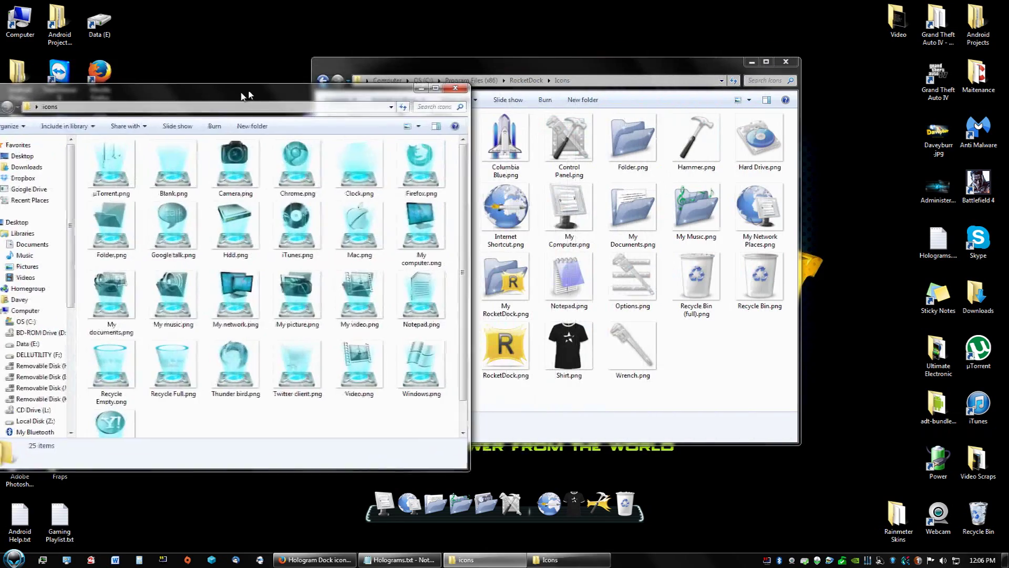
pyautogui.moveTo(517, 70); pyautogui.dragTo(682, 89)
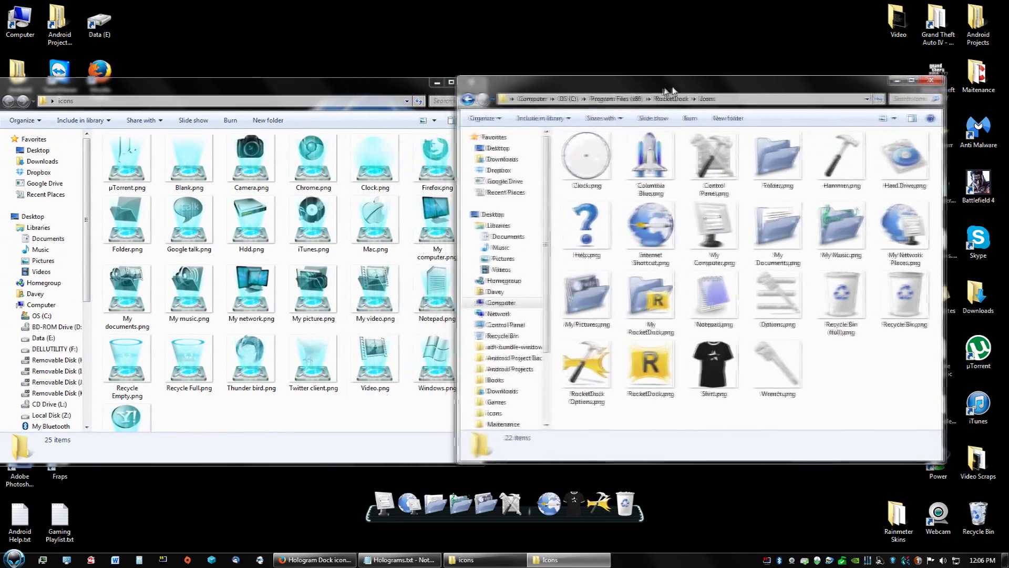
pyautogui.click(126, 162)
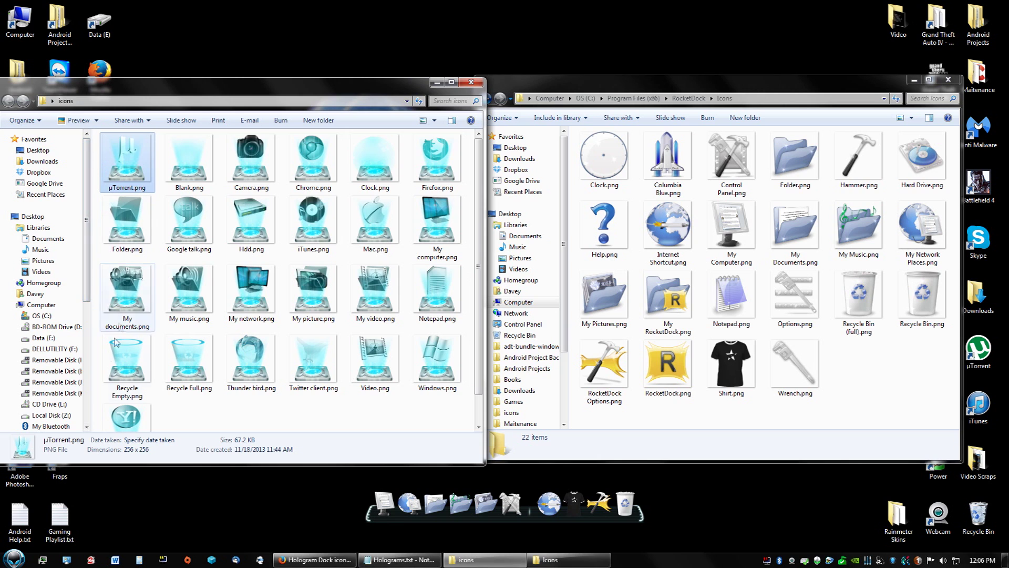
pyautogui.keyDown('shift'); pyautogui.click(123, 416); pyautogui.keyUp('shift')
pyautogui.moveTo(123, 417); pyautogui.dragTo(743, 293)
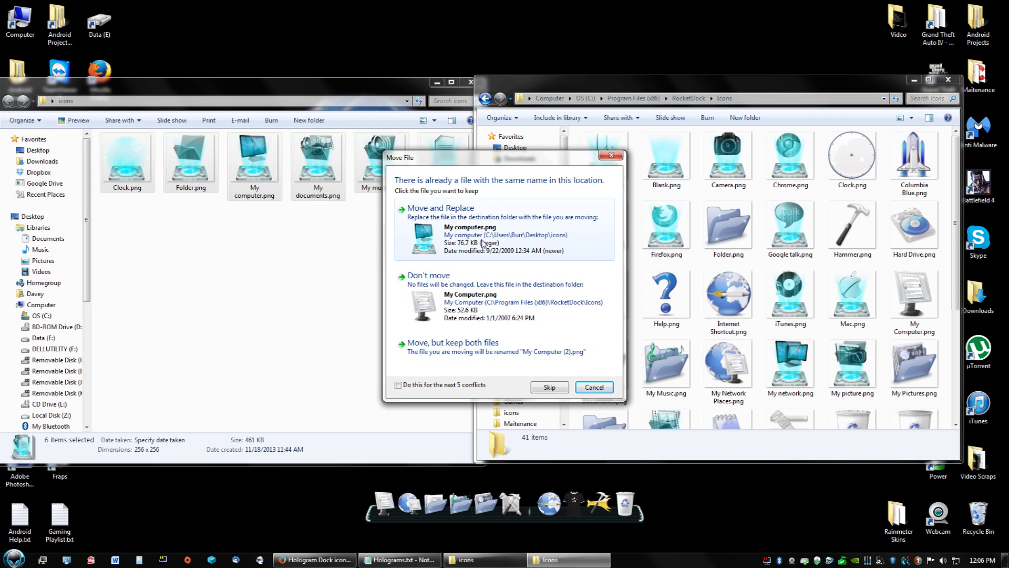
# Replace My computer.png, My documents.png, Notepad.png and other conflicts, then close both windows.
pyautogui.click(482, 243)
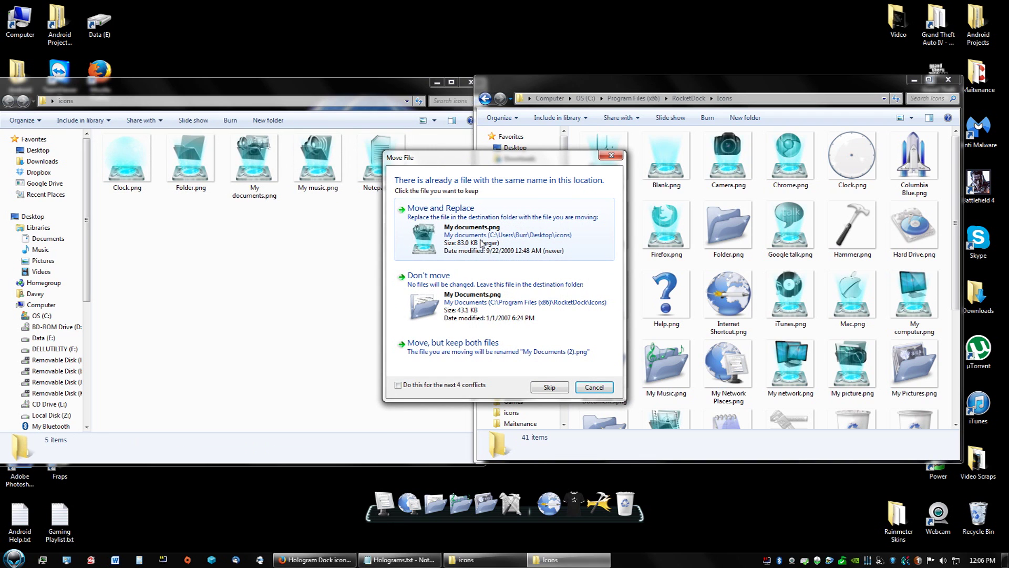
pyautogui.click(481, 243)
pyautogui.click(479, 246)
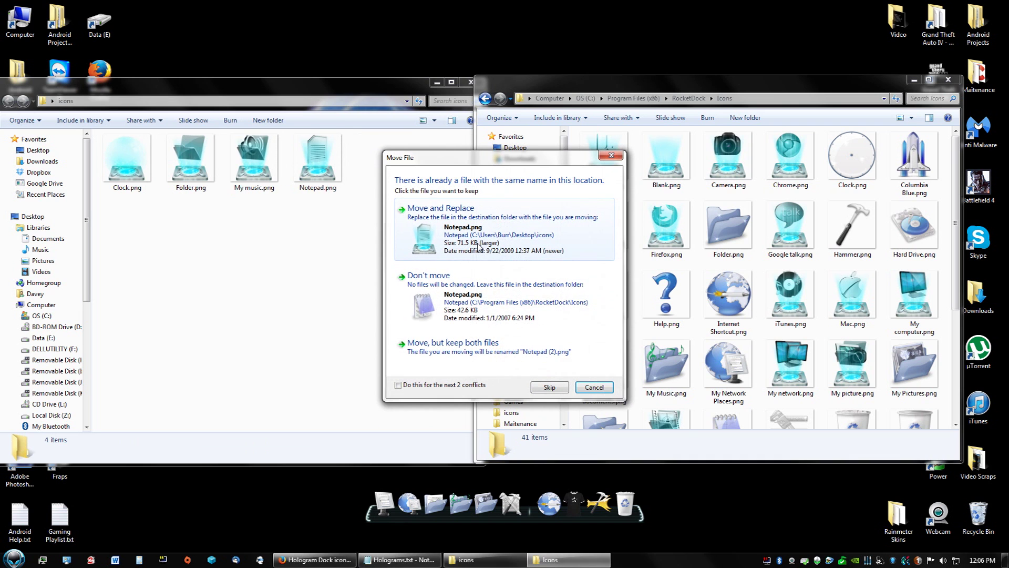
pyautogui.click(398, 385)
pyautogui.click(462, 231)
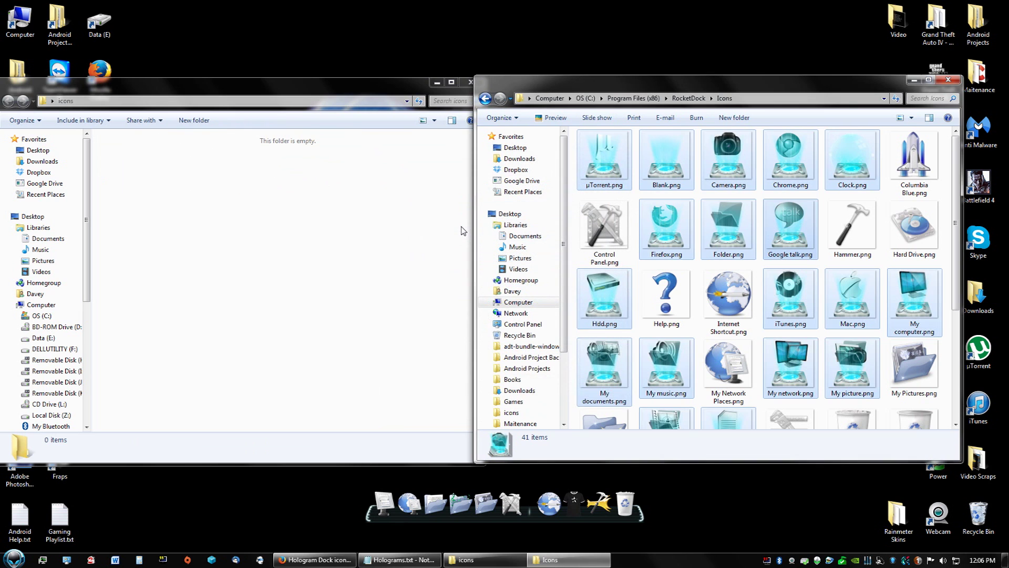
pyautogui.click(471, 82)
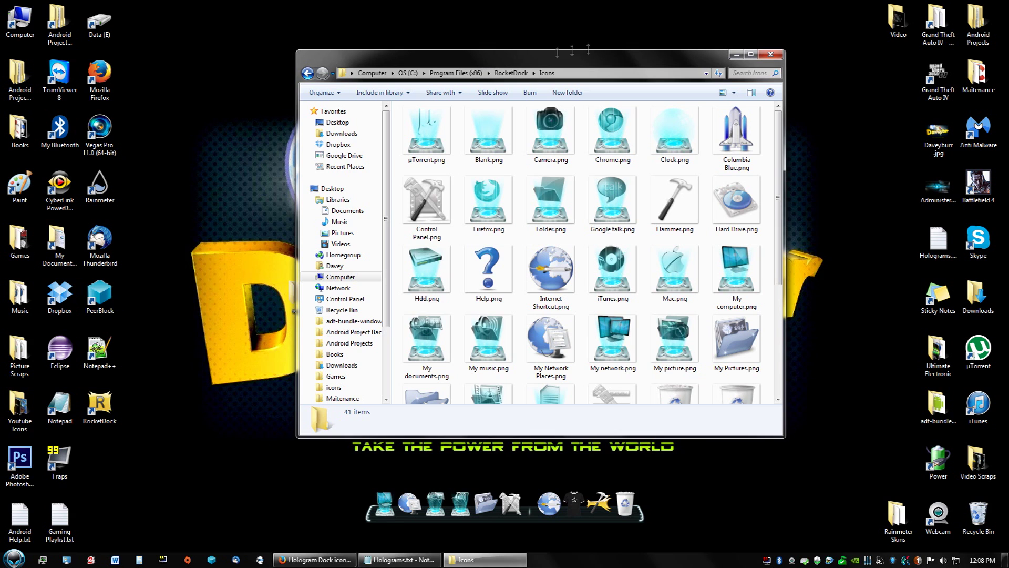
pyautogui.click(773, 54)
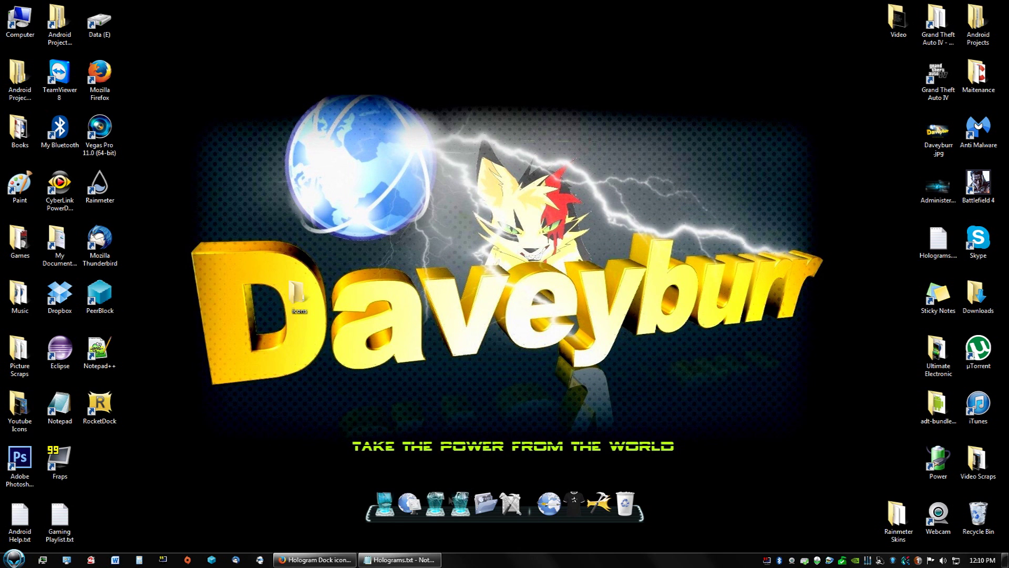
# Assign the hologram My picture.png icon to the My Pictures dock item.
pyautogui.rightClick(493, 492)
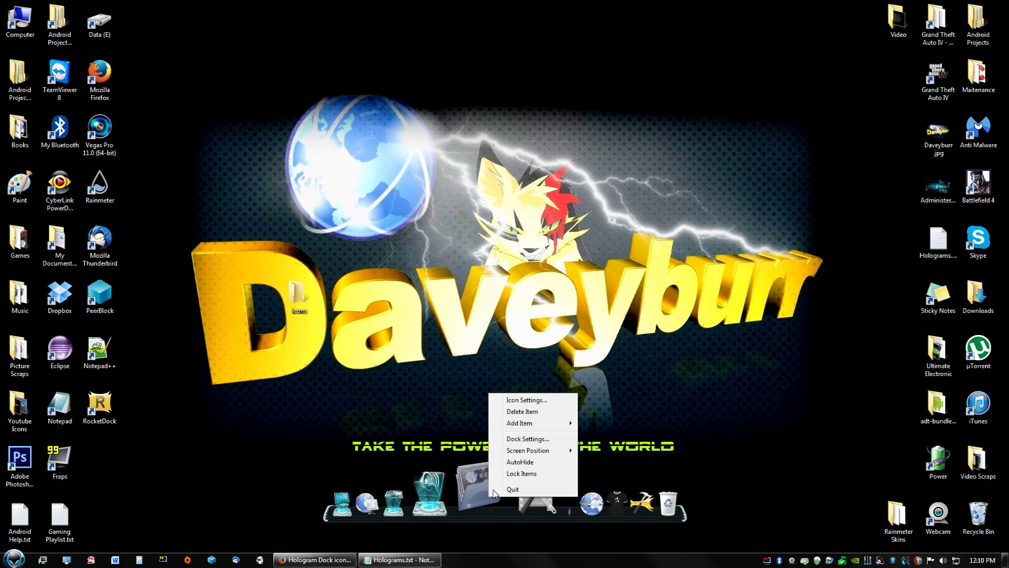
pyautogui.click(541, 404)
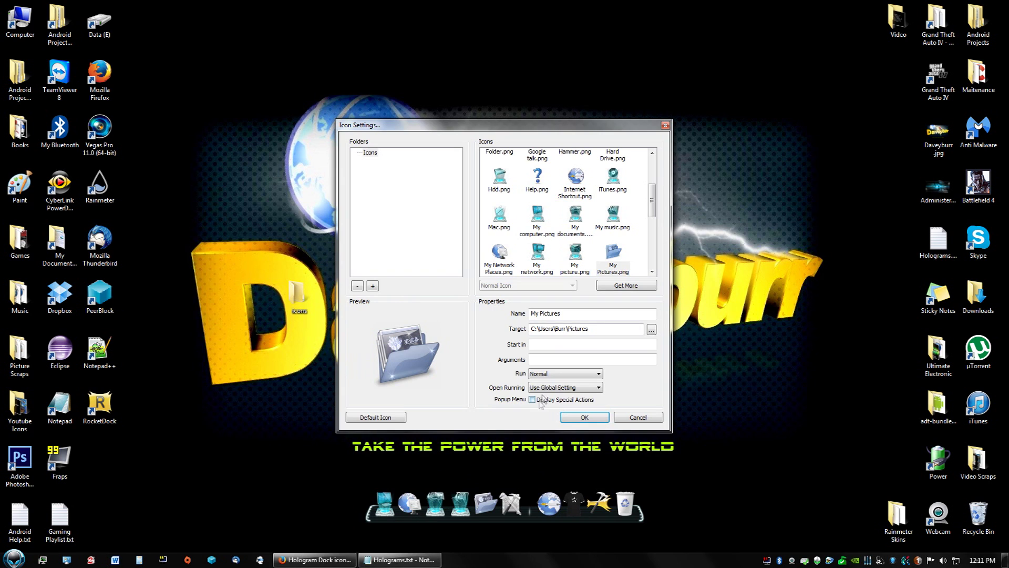
pyautogui.moveTo(653, 203)
pyautogui.mouseDown()
pyautogui.moveTo(653, 180)
pyautogui.moveTo(648, 263)
pyautogui.mouseUp()
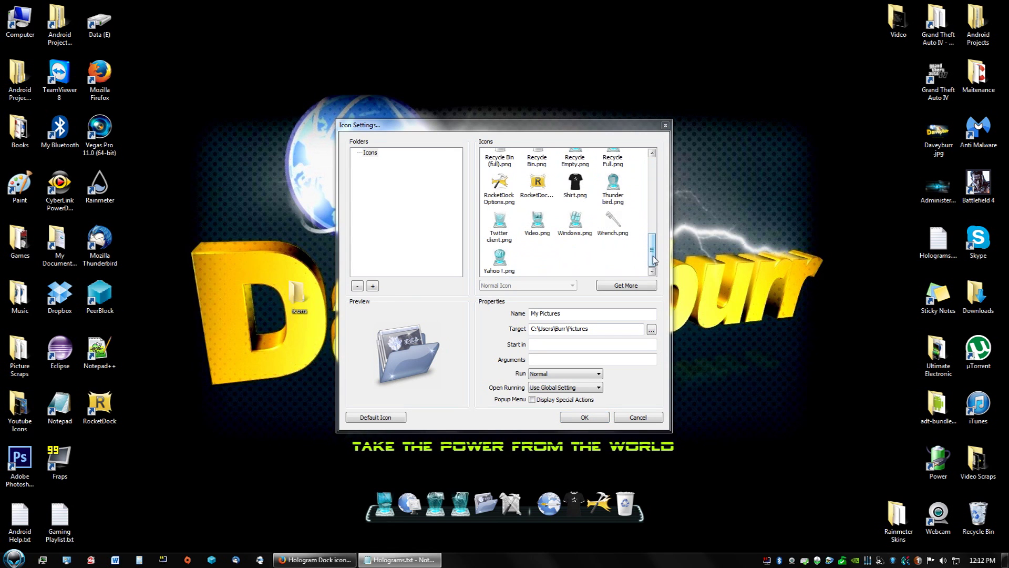
pyautogui.moveTo(655, 258); pyautogui.dragTo(653, 205)
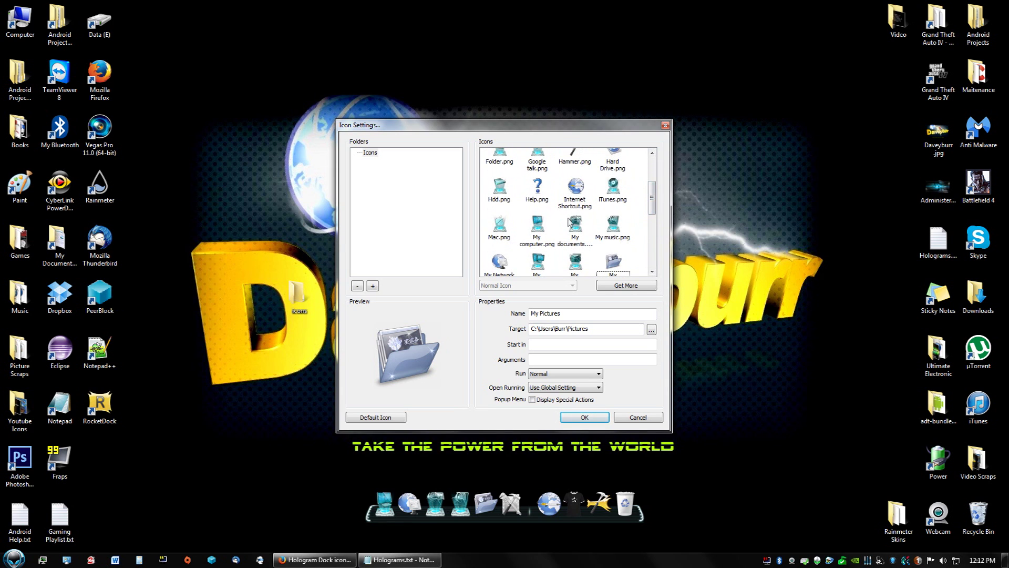
pyautogui.moveTo(652, 202); pyautogui.dragTo(652, 209)
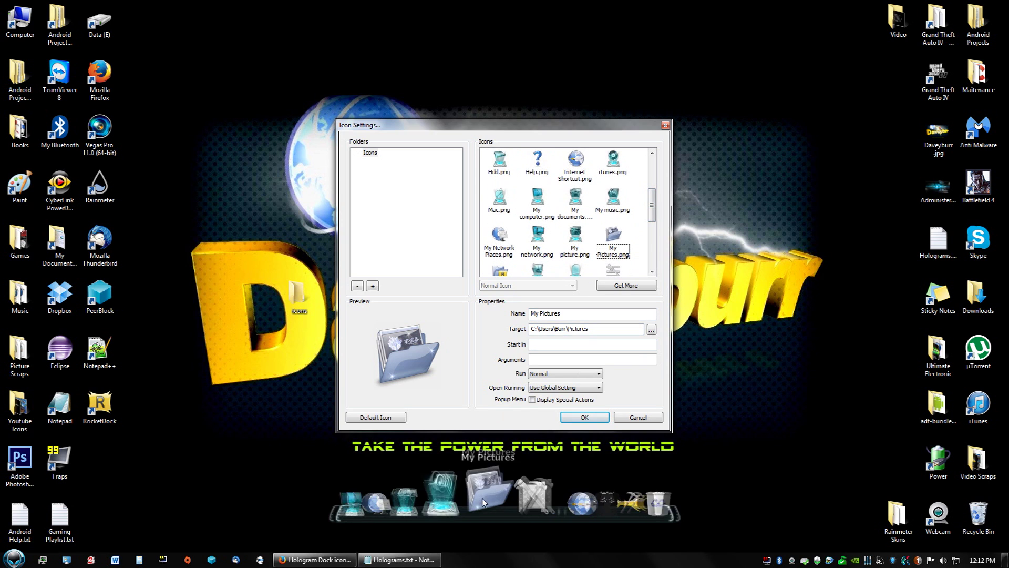
pyautogui.click(578, 243)
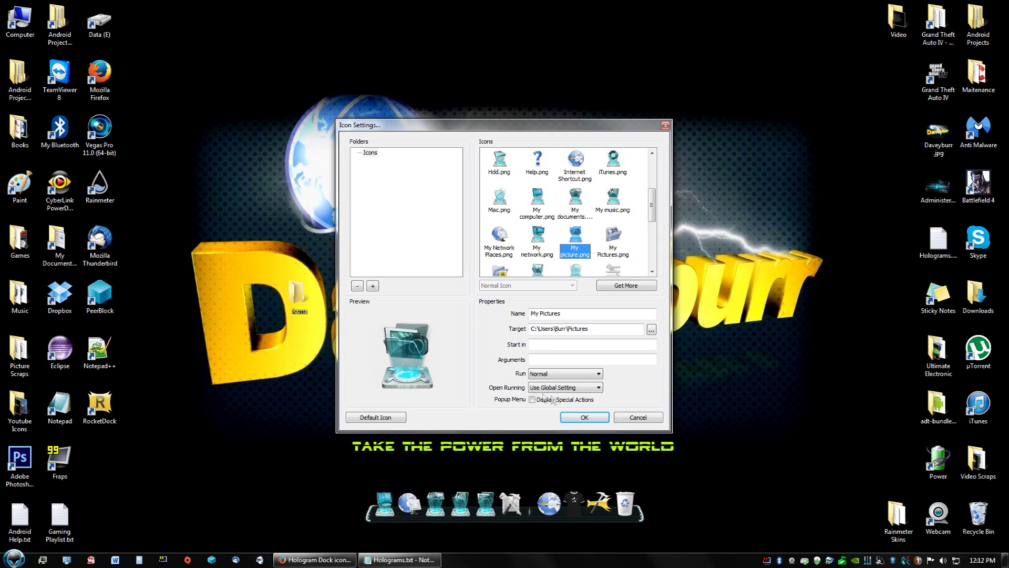
pyautogui.click(578, 388)
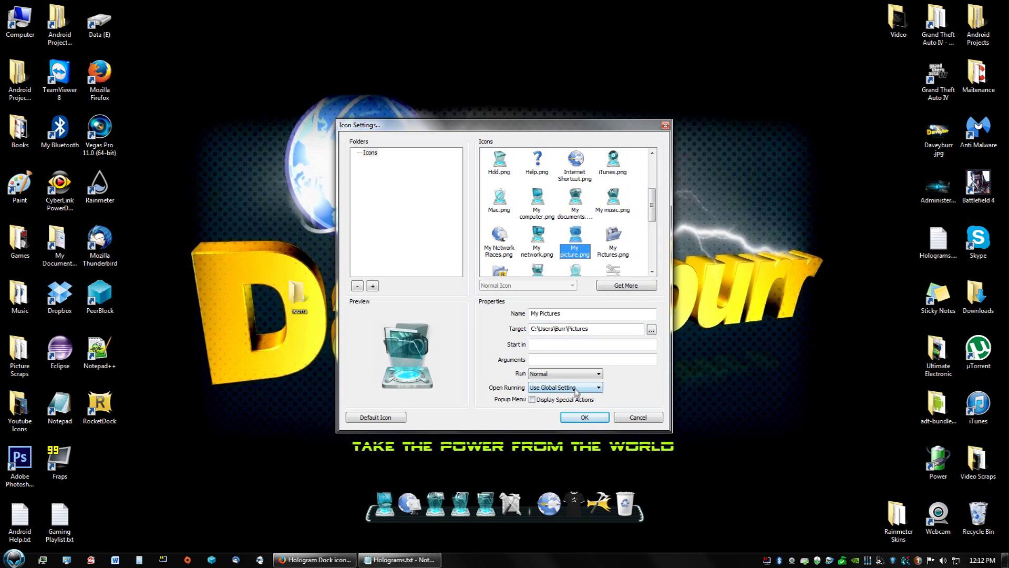
pyautogui.click(585, 417)
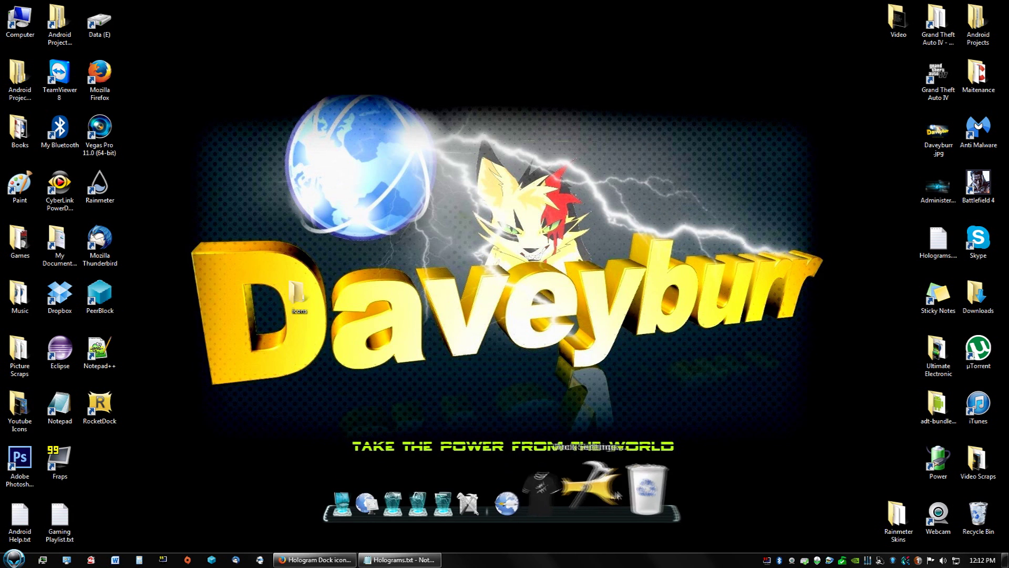
# Enlarge the dock icons to about 100 px in Dock Settings.
pyautogui.click(596, 488)
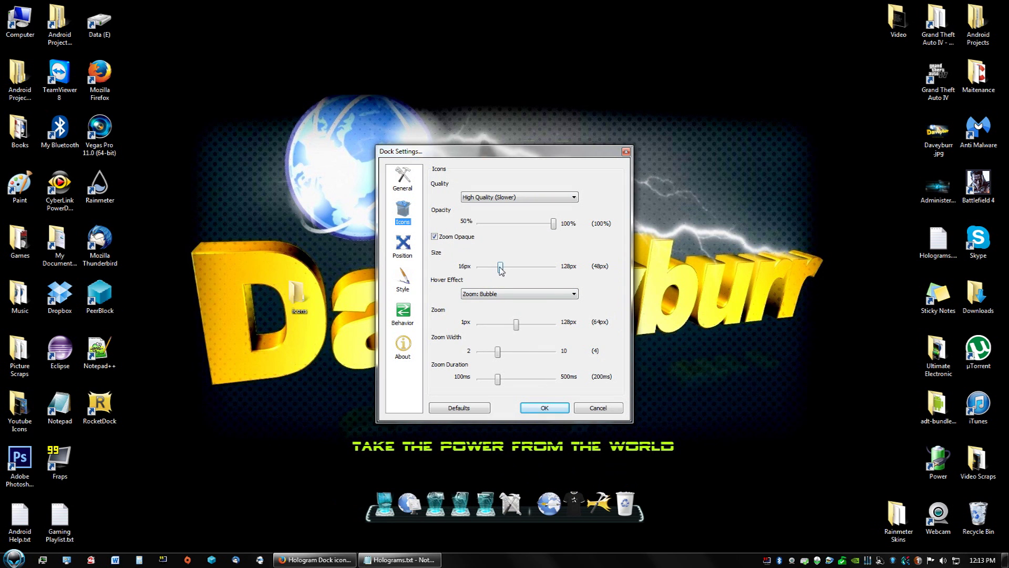
pyautogui.moveTo(501, 268); pyautogui.dragTo(539, 268)
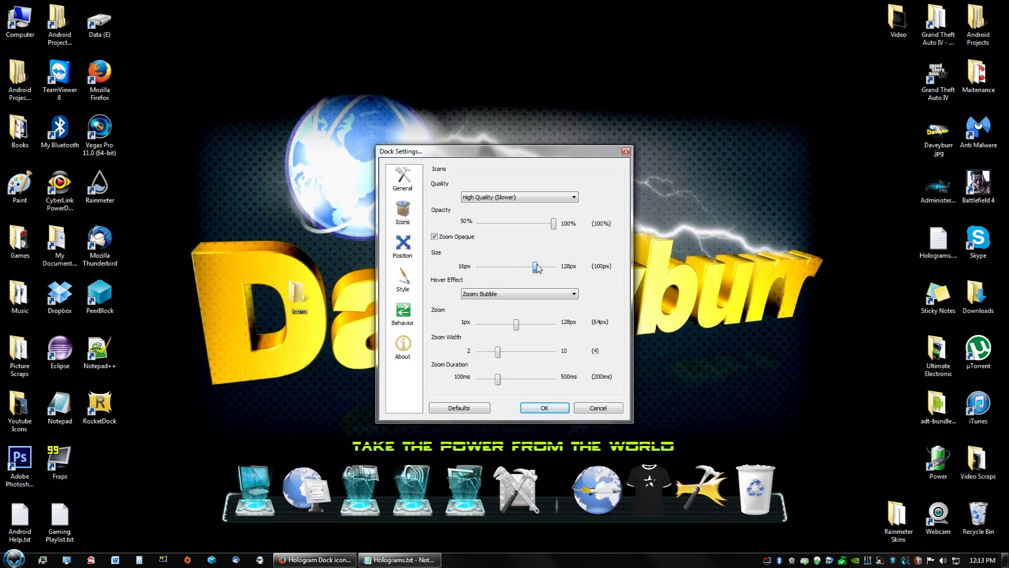
pyautogui.click(544, 410)
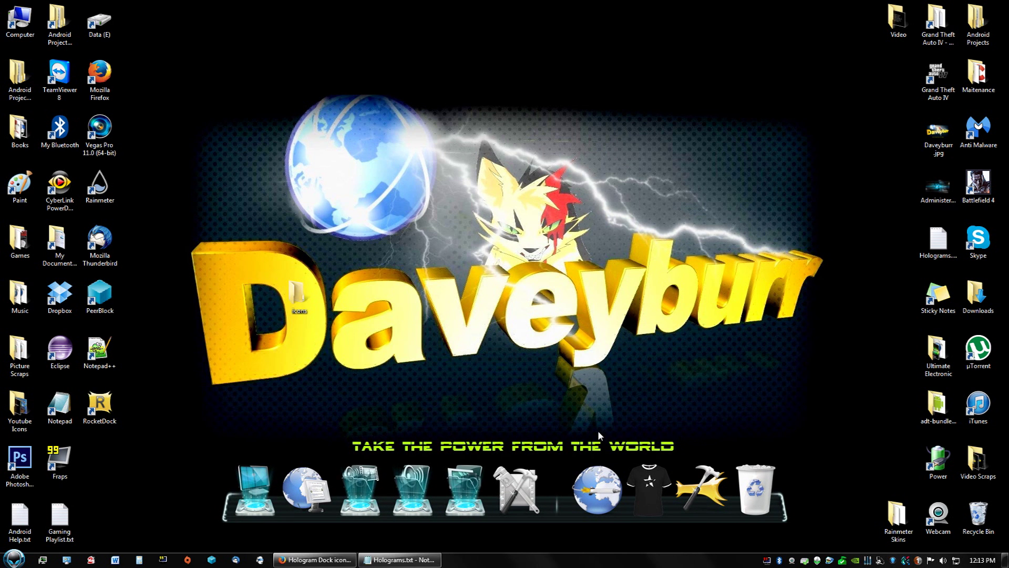
# Dismiss the dock's item menu and restore the Holograms notes from the taskbar.
pyautogui.rightClick(601, 485)
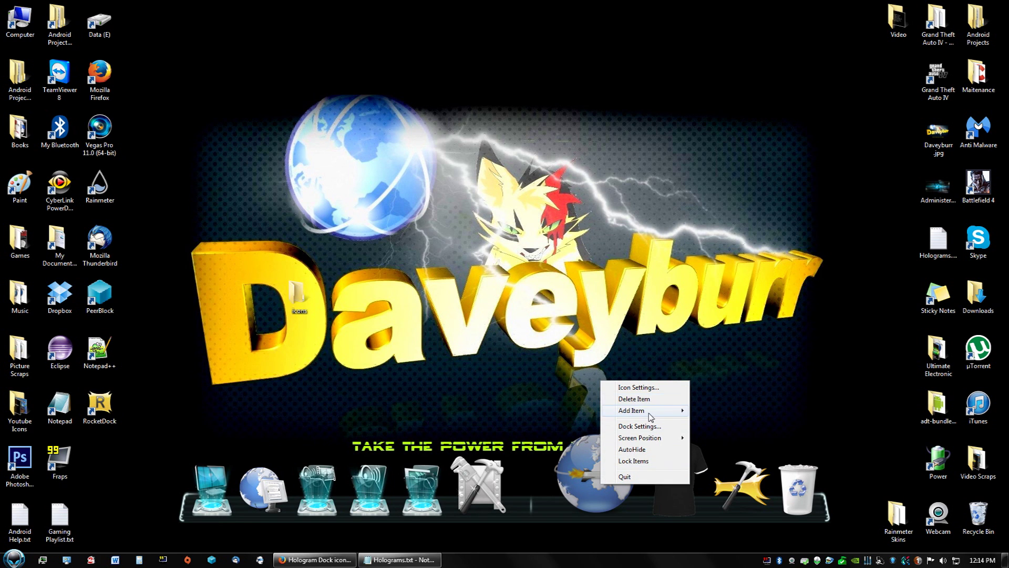
pyautogui.moveTo(643, 410)
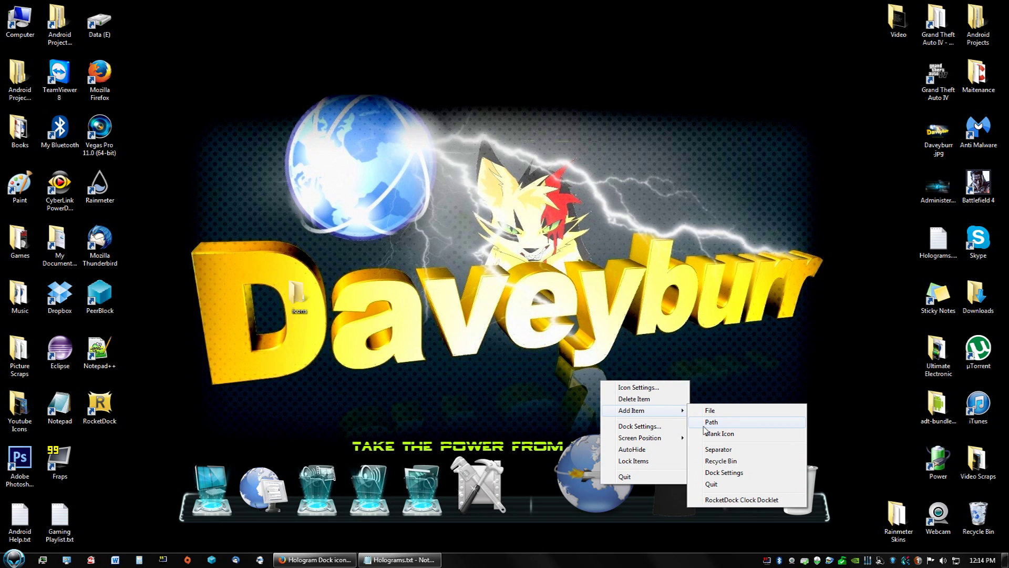
pyautogui.click(561, 420)
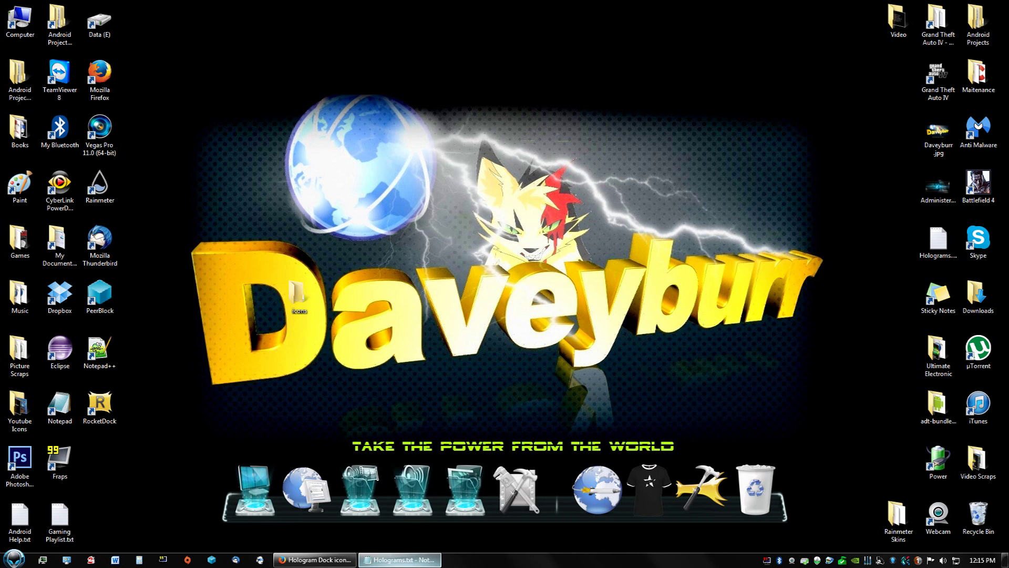
pyautogui.click(398, 559)
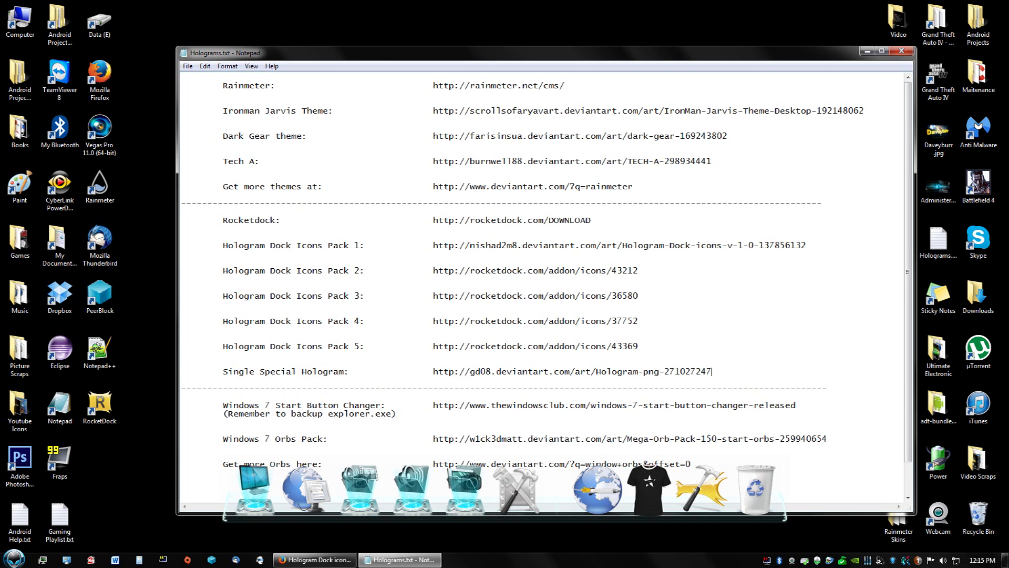
# Copy the Single Special Hologram URL from the notes and load it in Firefox.
pyautogui.moveTo(712, 371); pyautogui.dragTo(433, 373)
pyautogui.rightClick(442, 379)
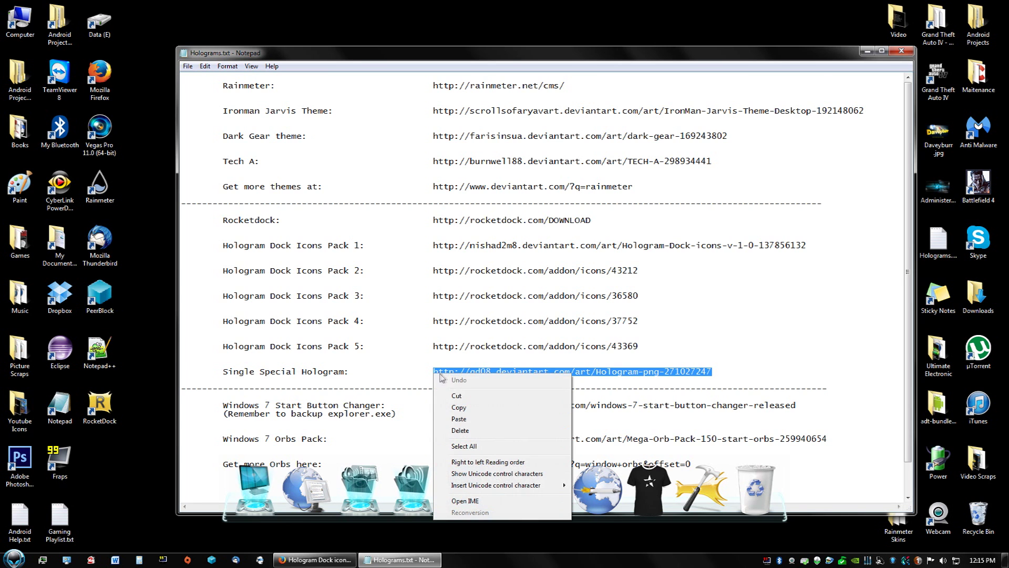
pyautogui.click(459, 407)
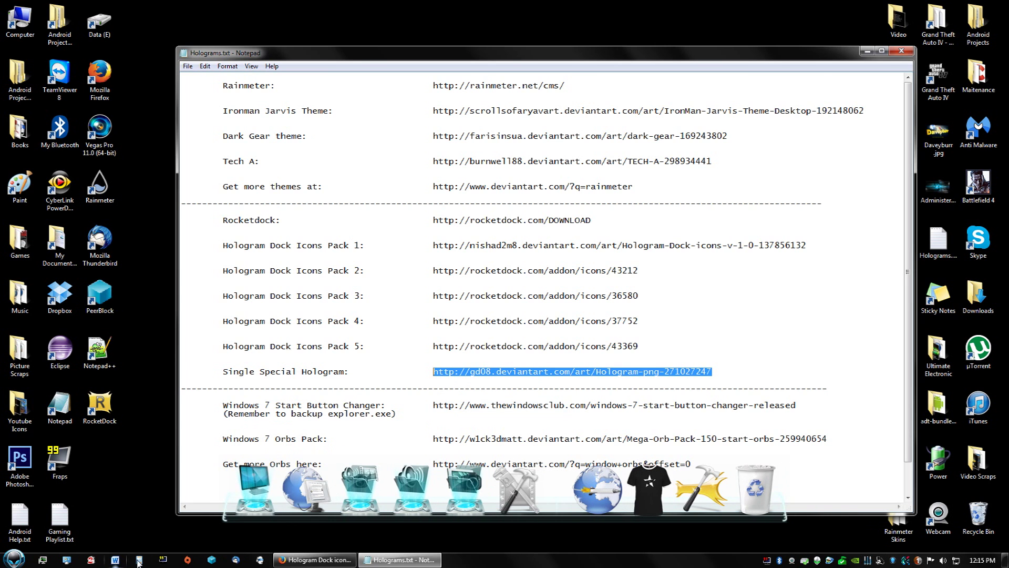
pyautogui.click(315, 560)
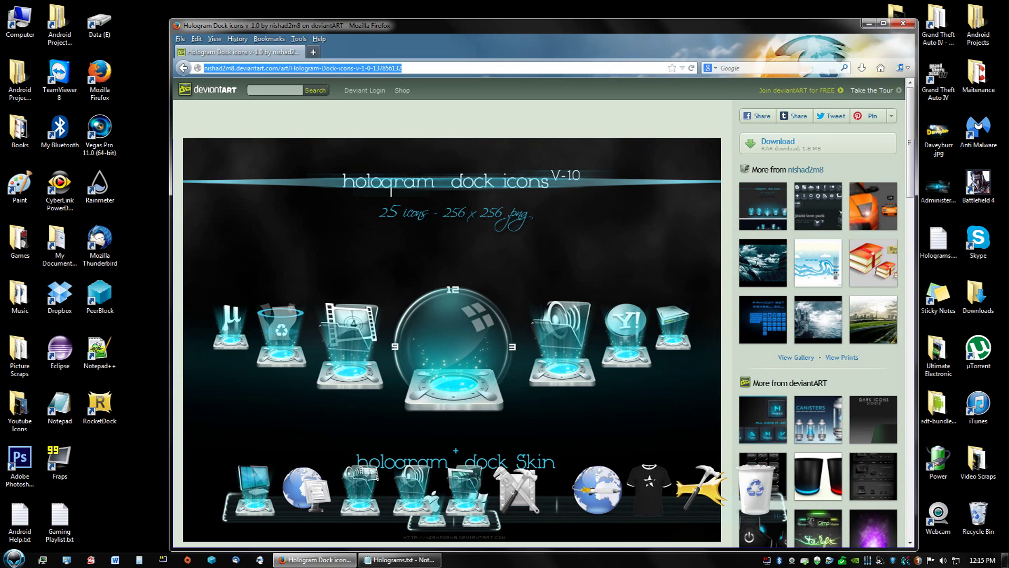
pyautogui.hotkey('ctrl', 'v')
pyautogui.press('Return')
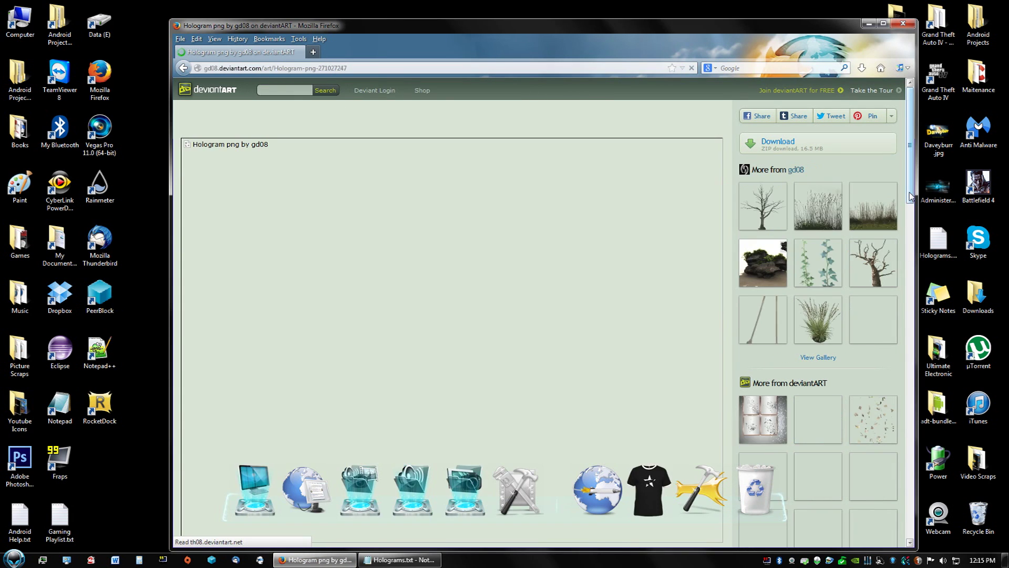
pyautogui.scroll(-1, 370, 325)
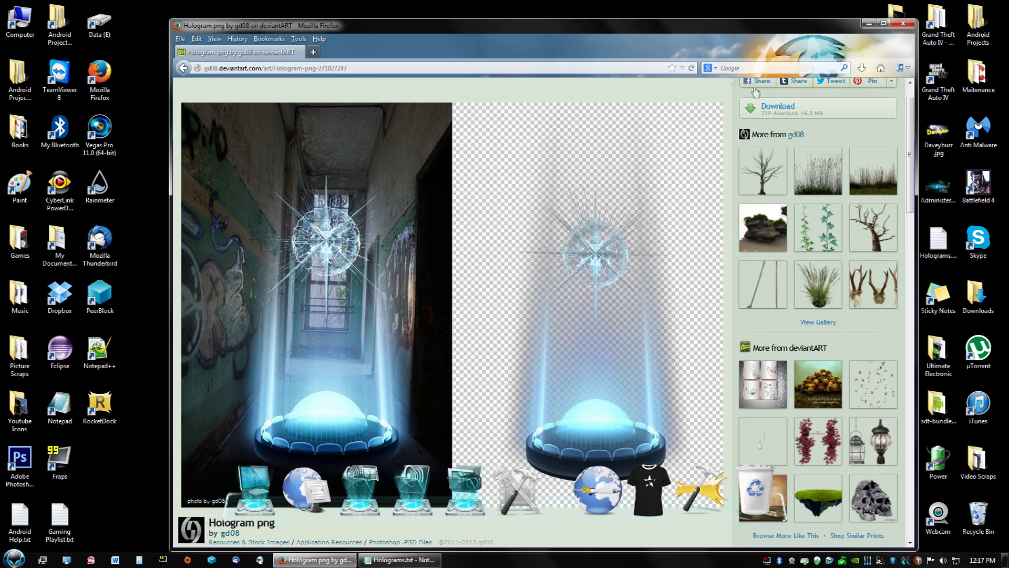
pyautogui.moveTo(633, 34); pyautogui.dragTo(633, 24)
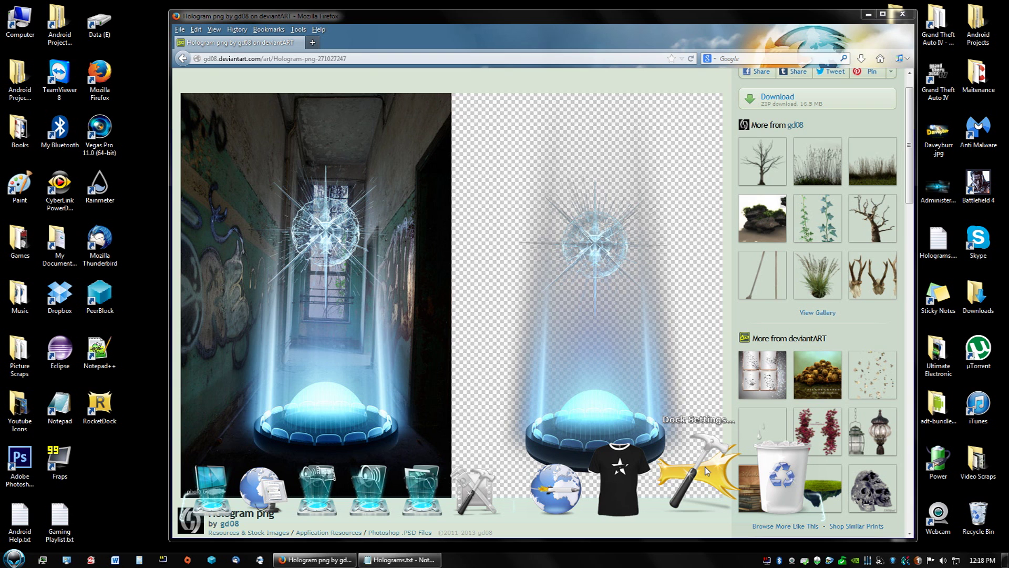
# Set the dock's Layering to Always on bottom, then close Firefox.
pyautogui.click(707, 471)
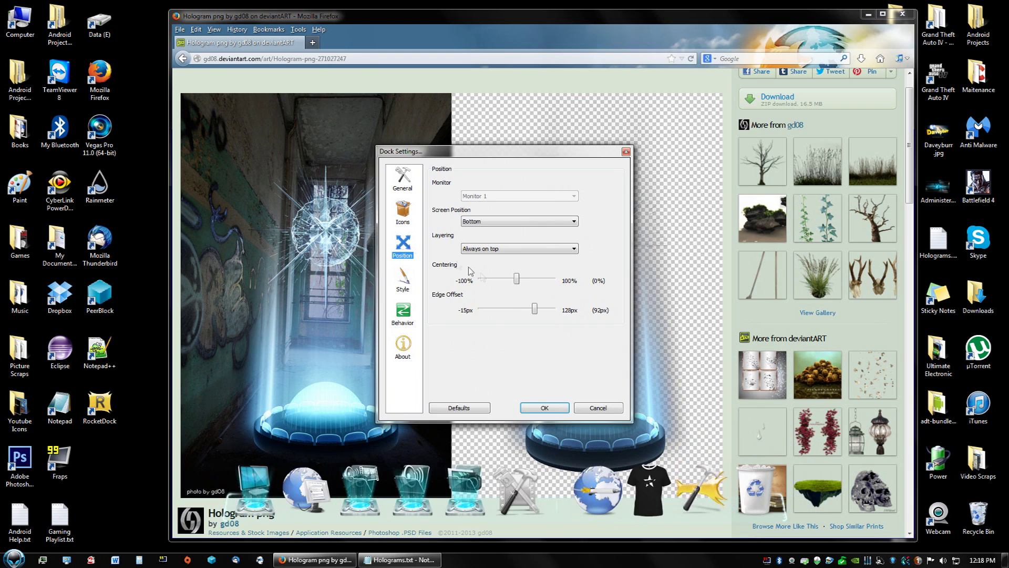
pyautogui.click(482, 250)
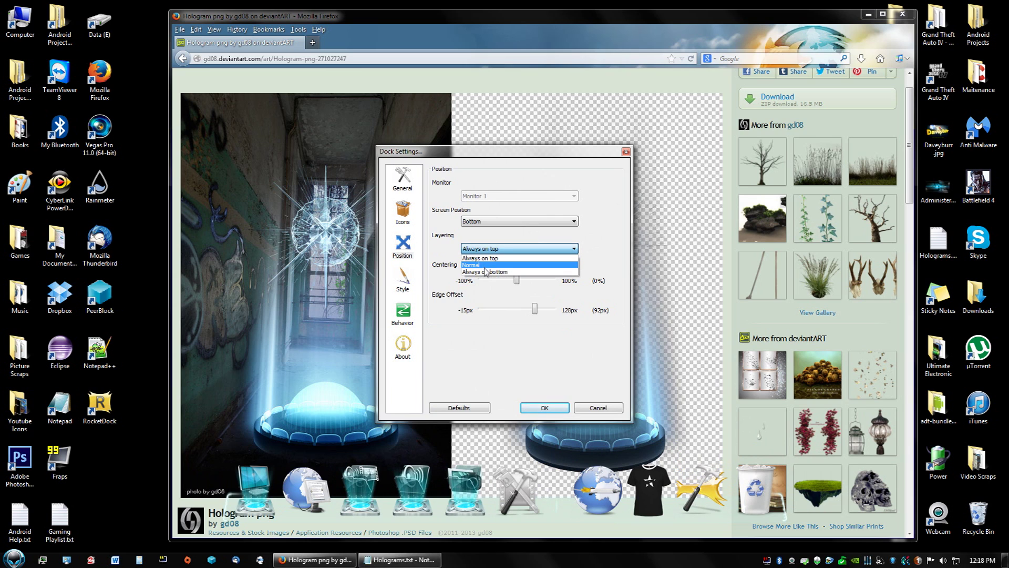
pyautogui.click(485, 272)
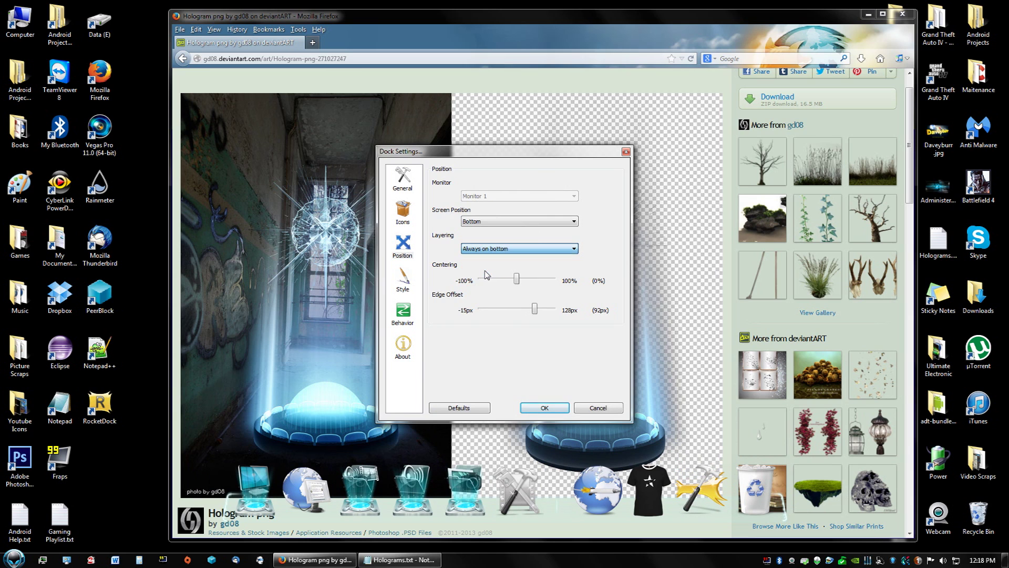
pyautogui.click(544, 407)
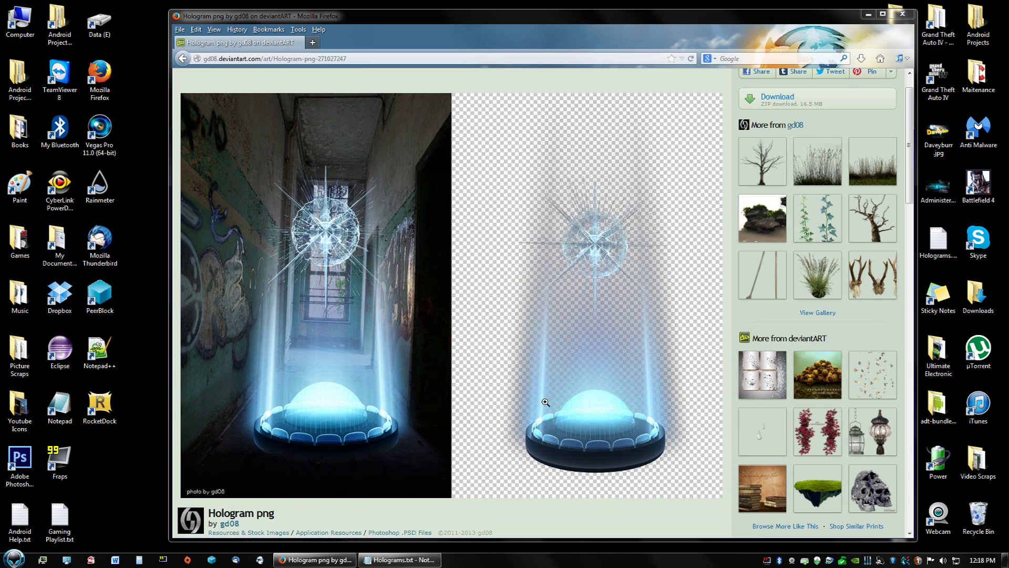
pyautogui.click(902, 13)
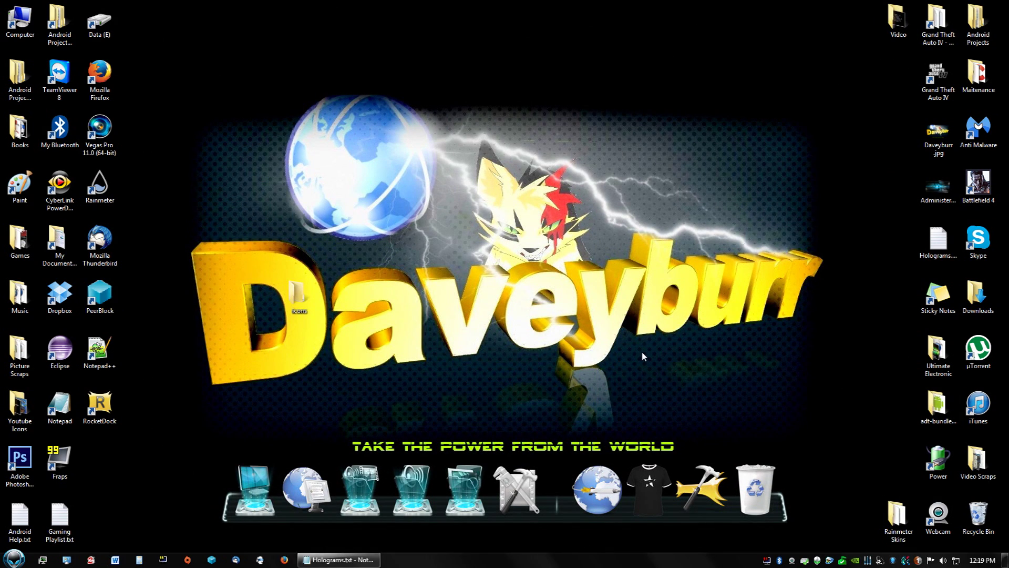
# Show and hide the Holograms notes, reopening Holograms.txt from the desktop.
pyautogui.click(340, 560)
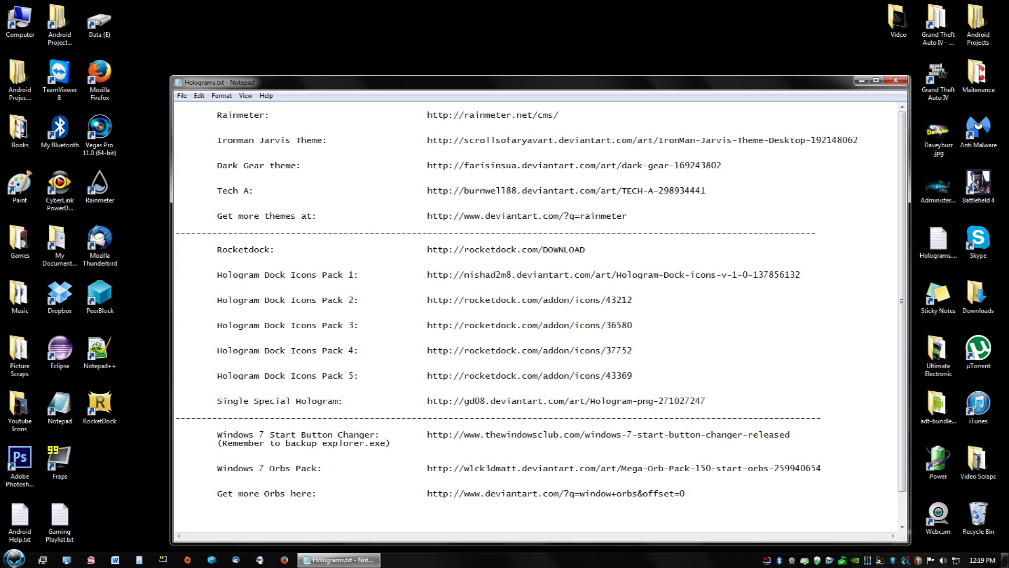
pyautogui.click(896, 81)
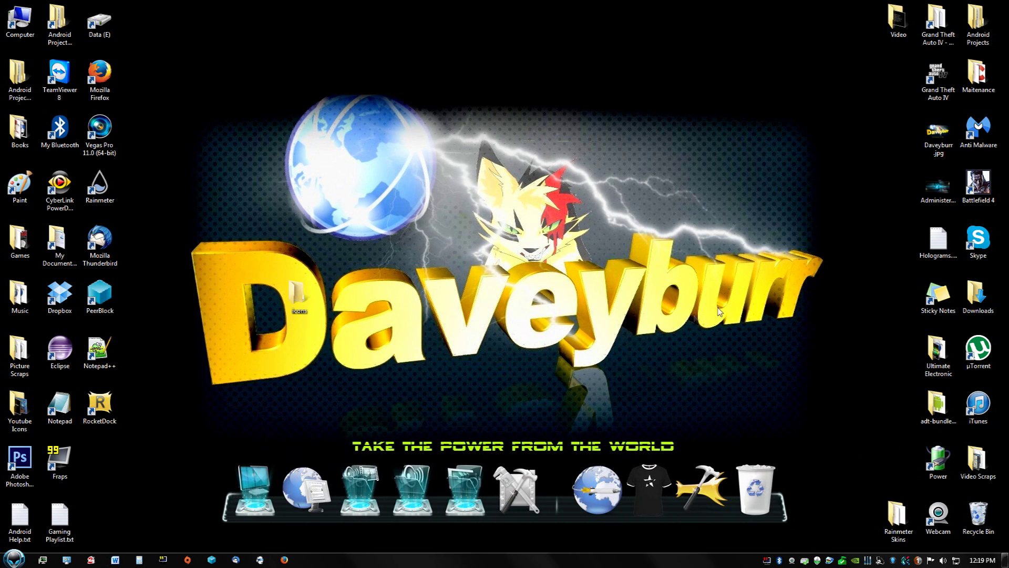
pyautogui.doubleClick(938, 246)
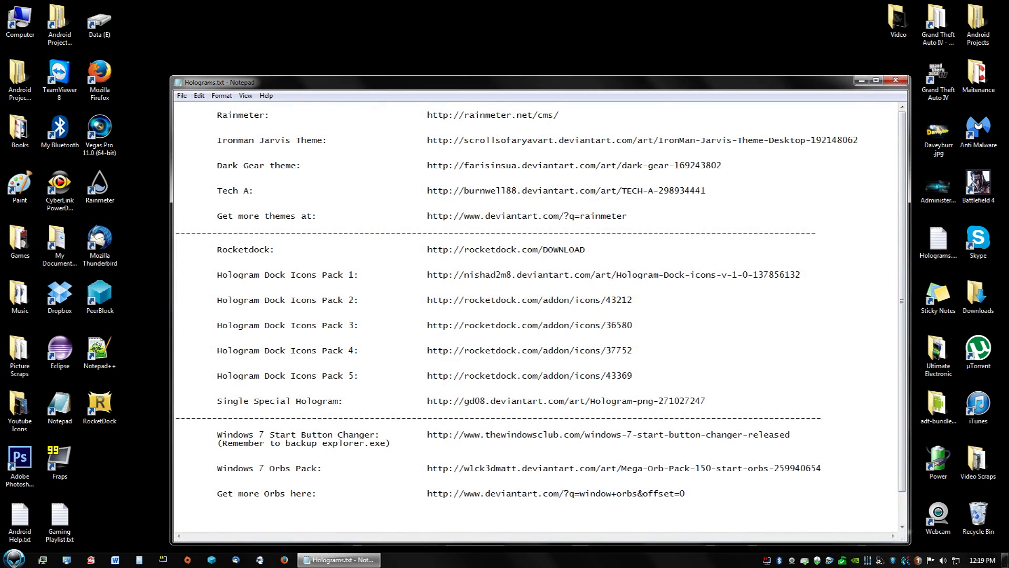
pyautogui.click(817, 116)
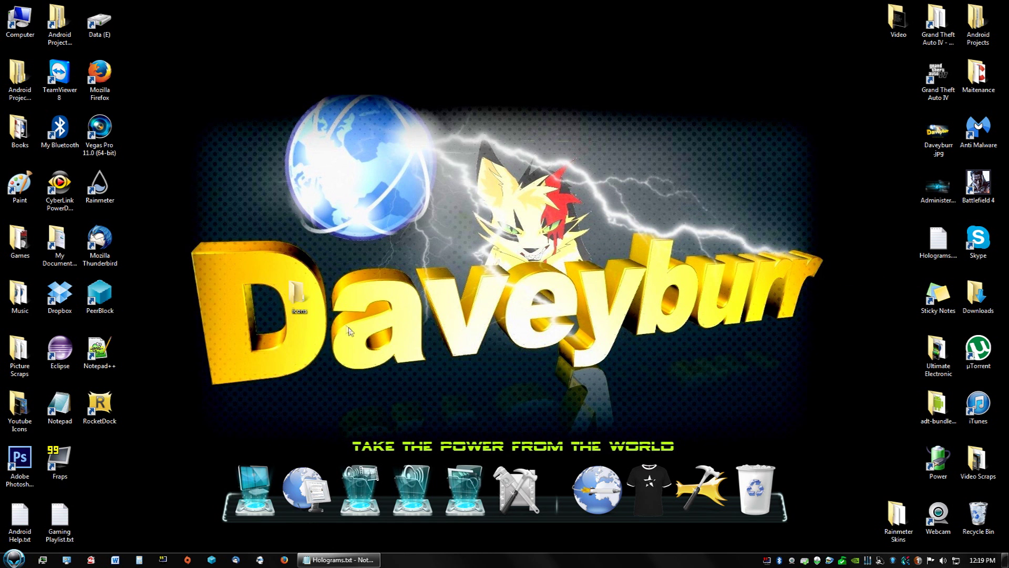
# Delete the empty desktop icons folder to the Recycle Bin and open the Start menu.
pyautogui.doubleClick(300, 301)
pyautogui.rightClick(300, 303)
pyautogui.click(476, 92)
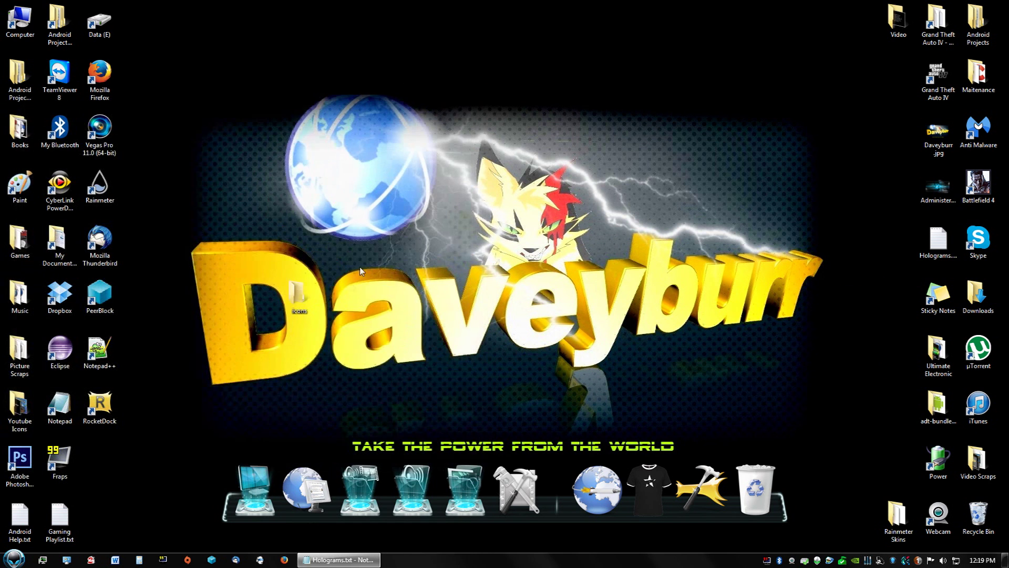
pyautogui.rightClick(293, 304)
pyautogui.click(353, 517)
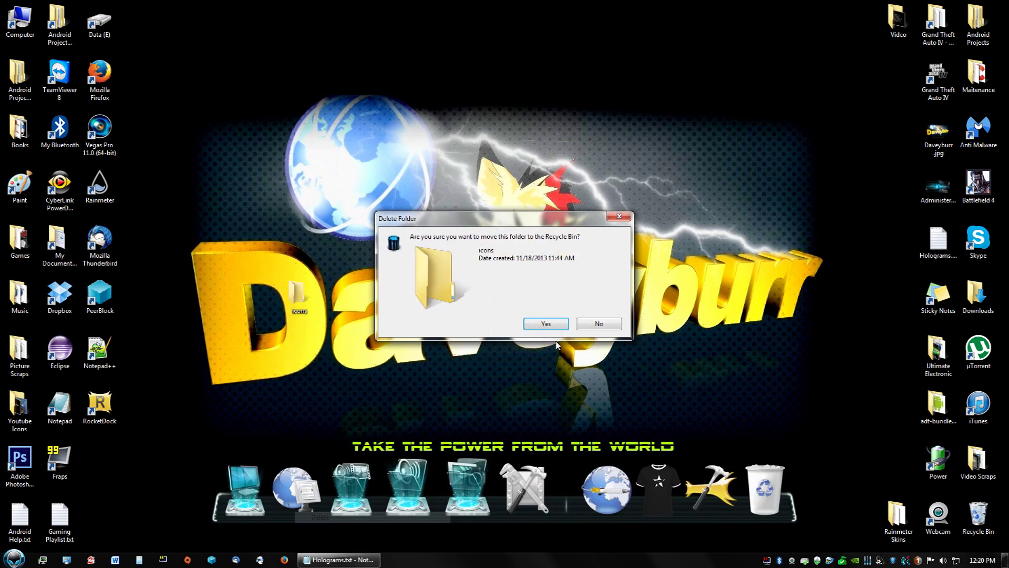
pyautogui.click(546, 324)
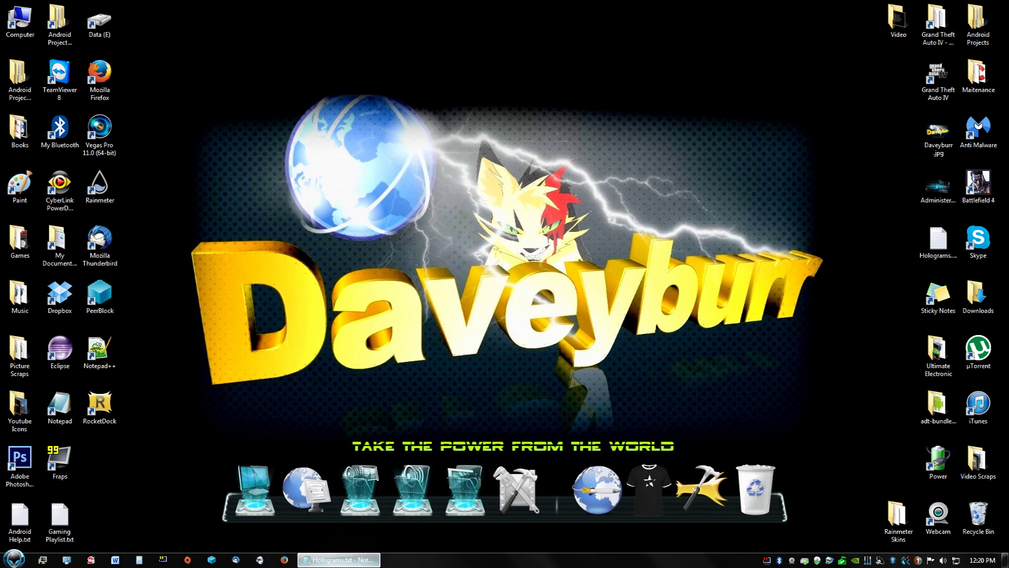
pyautogui.click(339, 559)
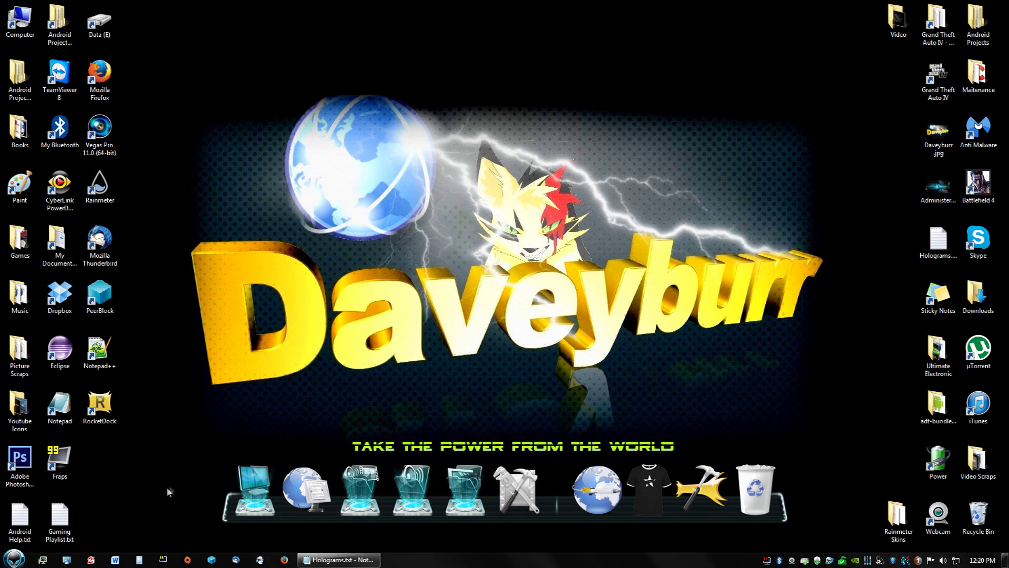
pyautogui.click(16, 559)
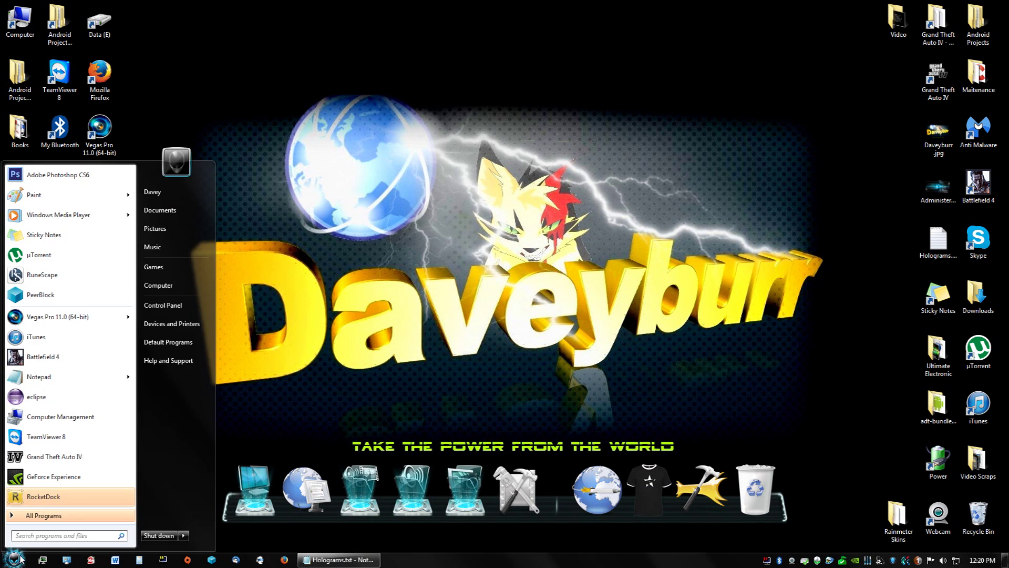